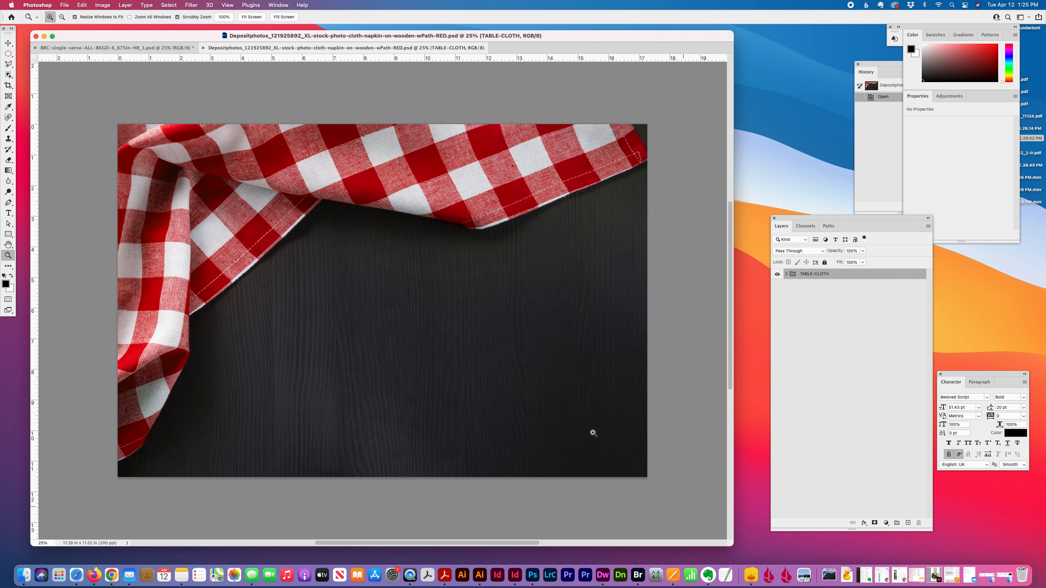
Step: Undock the Depositphotos tablecloth document into its own floating window and place it over the other document
{"action": "left_click_drag", "start_coordinate": [286, 48], "coordinate": [269, 65]}
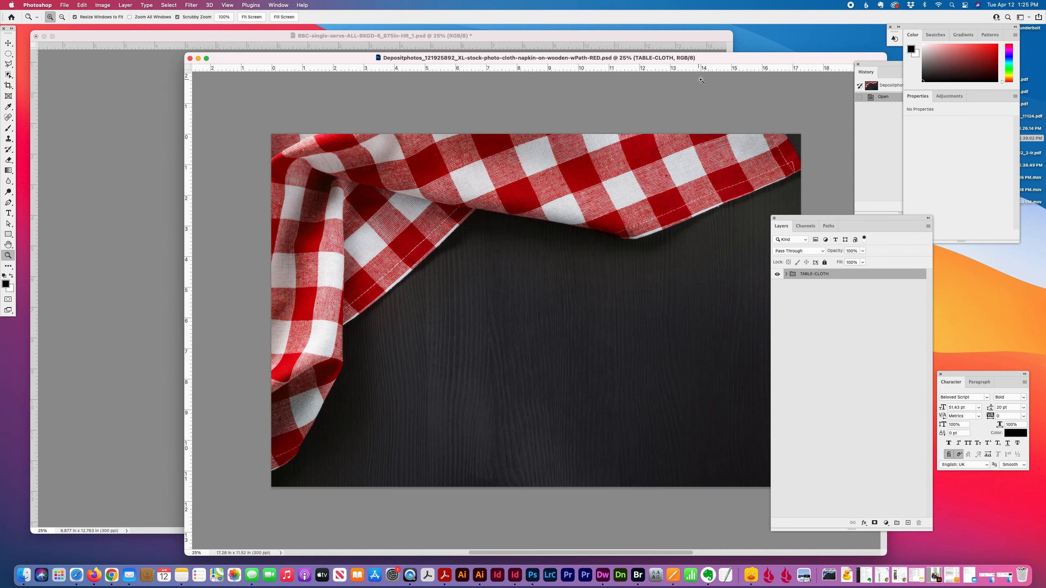
{"action": "left_click_drag", "start_coordinate": [734, 63], "coordinate": [633, 63]}
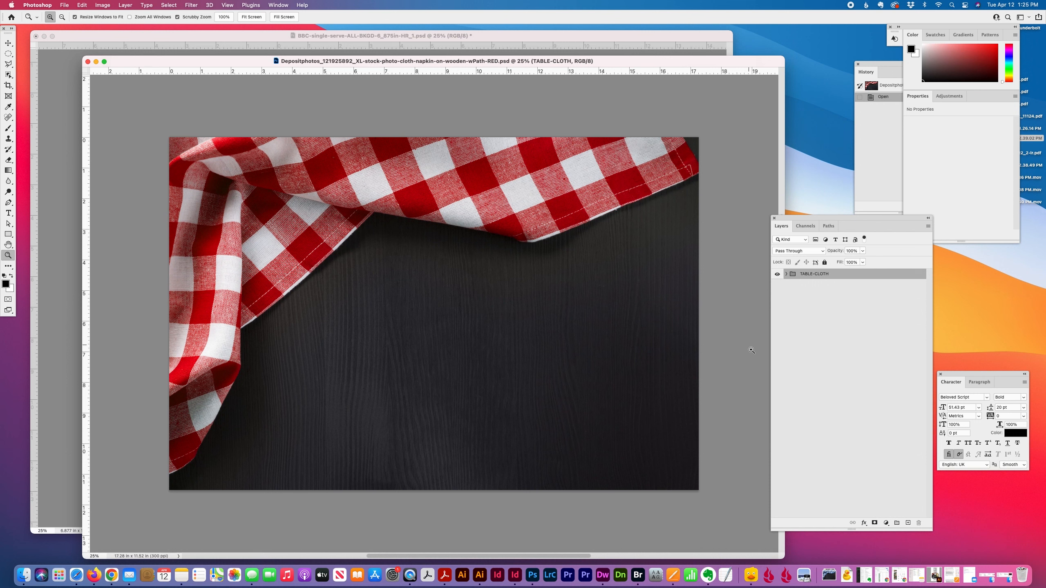
Step: Hide every layer above the table layer inside the TABLE-CLOTH group, and move the table layer out beneath the group
{"action": "left_click", "coordinate": [786, 275]}
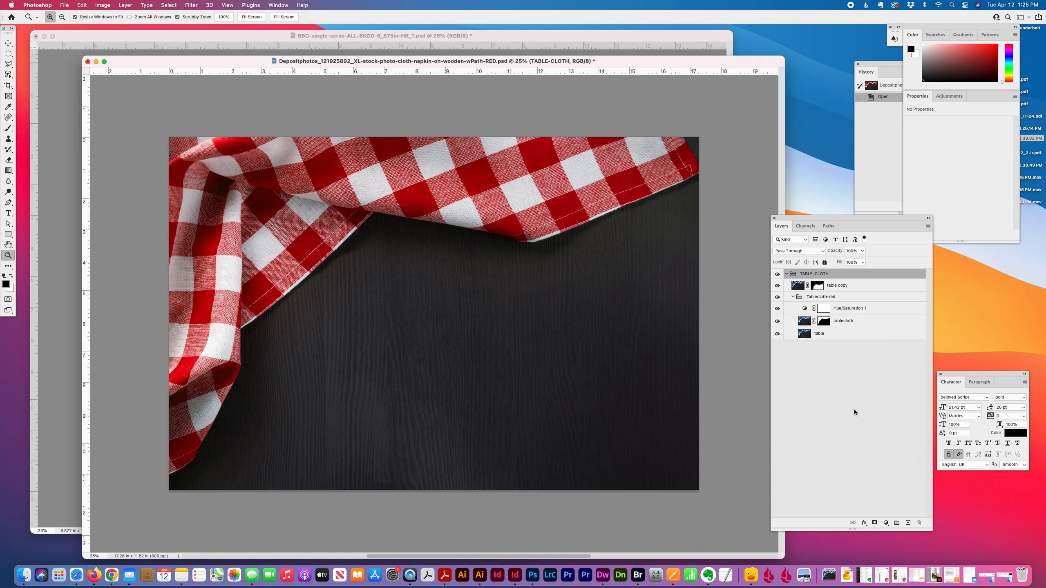
{"action": "left_click", "coordinate": [841, 333]}
{"action": "left_click", "coordinate": [777, 286]}
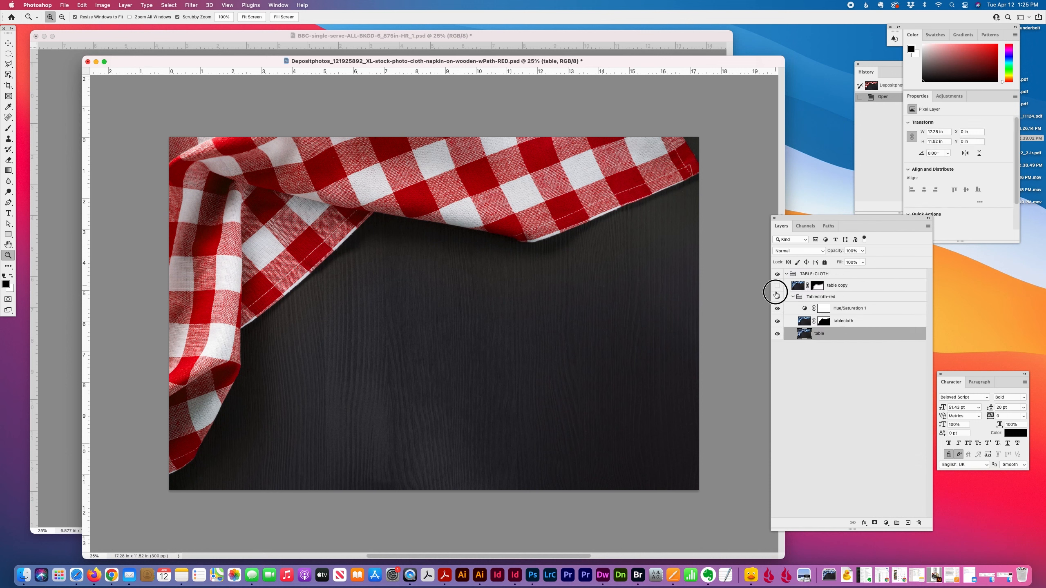
{"action": "left_click_drag", "start_coordinate": [776, 295], "coordinate": [839, 269]}
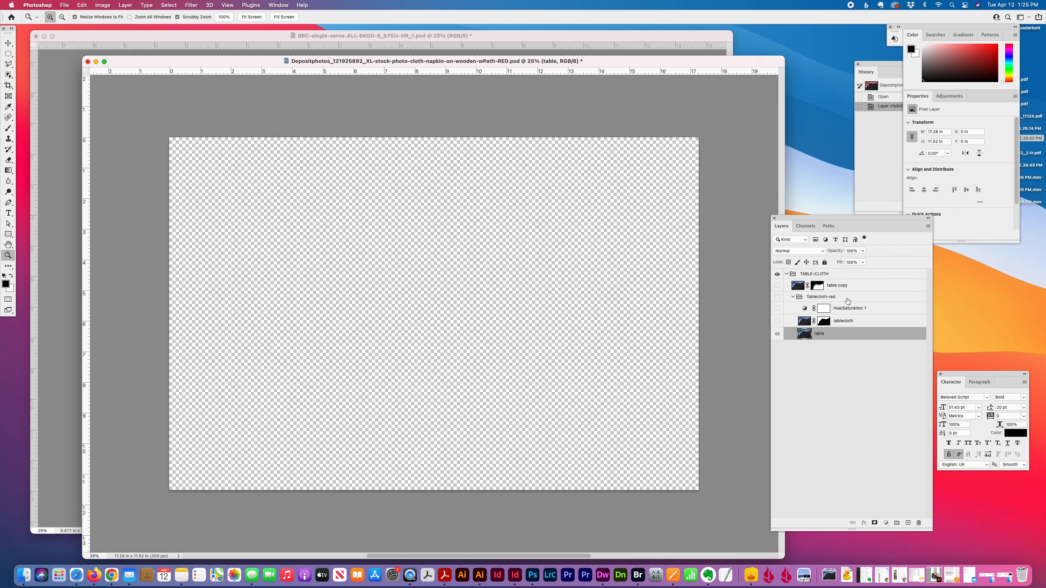
{"action": "left_click_drag", "start_coordinate": [850, 330], "coordinate": [837, 345]}
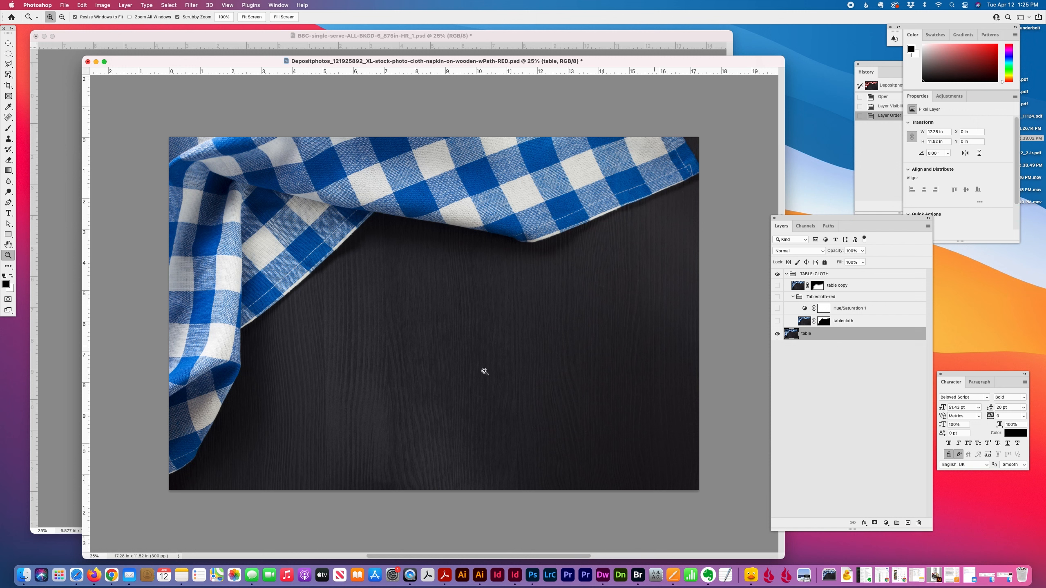
Step: Load Path 1 as a selection around the blue checked tablecloth
{"action": "left_click", "coordinate": [7, 43]}
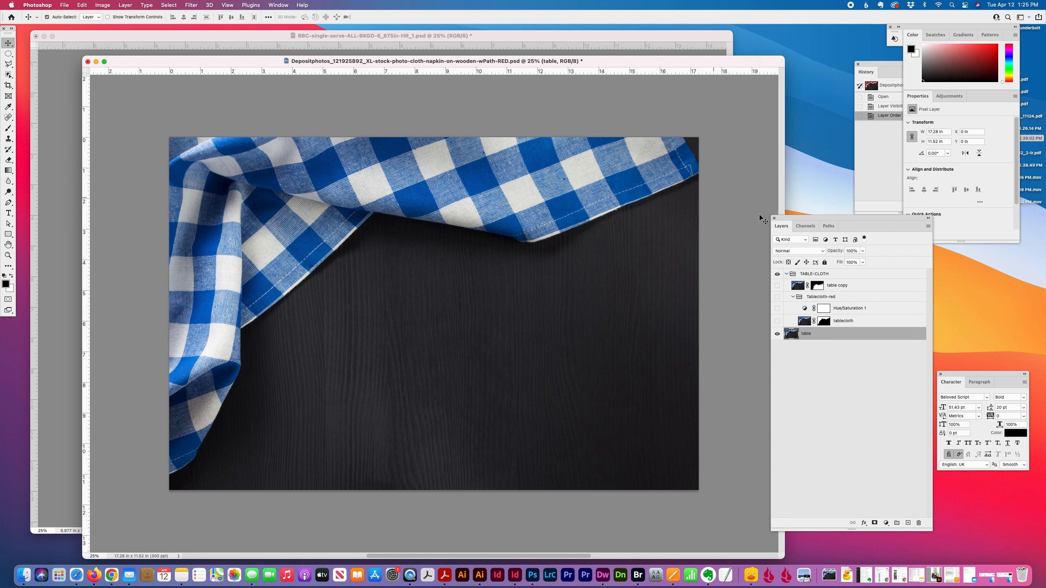
{"action": "left_click", "coordinate": [828, 226]}
{"action": "left_click", "coordinate": [789, 243]}
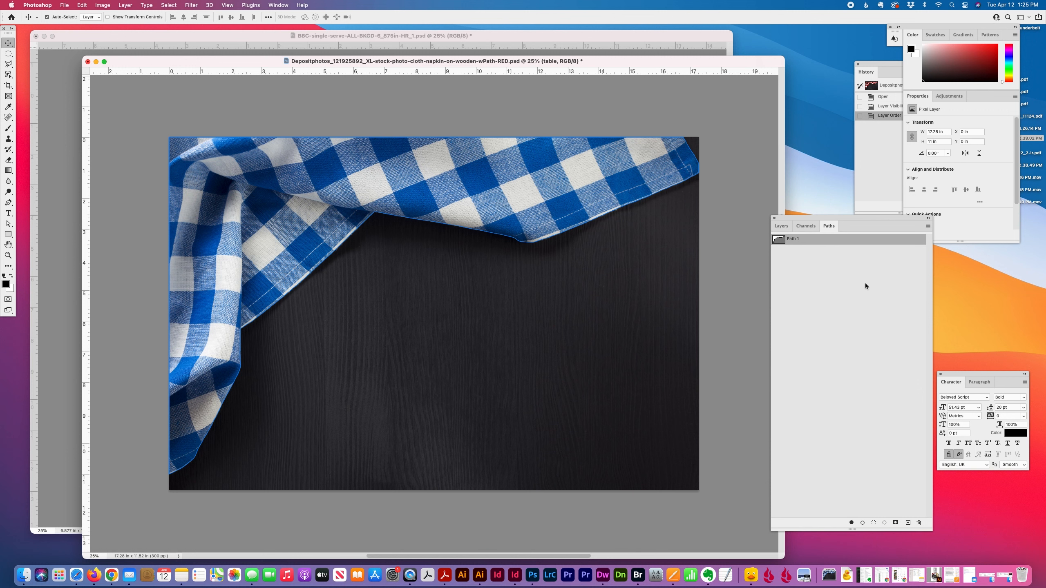
{"action": "left_click", "coordinate": [834, 238]}
{"action": "scroll", "coordinate": [767, 452], "scroll_direction": "down", "scroll_amount": 3}
{"action": "scroll", "coordinate": [766, 453], "scroll_direction": "right", "scroll_amount": 4}
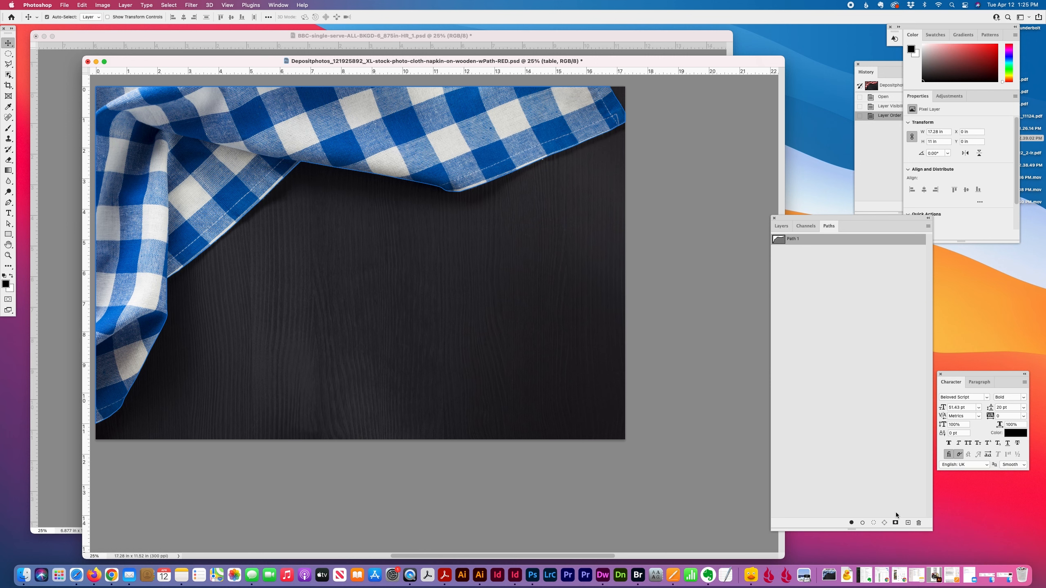
{"action": "left_click", "coordinate": [874, 522]}
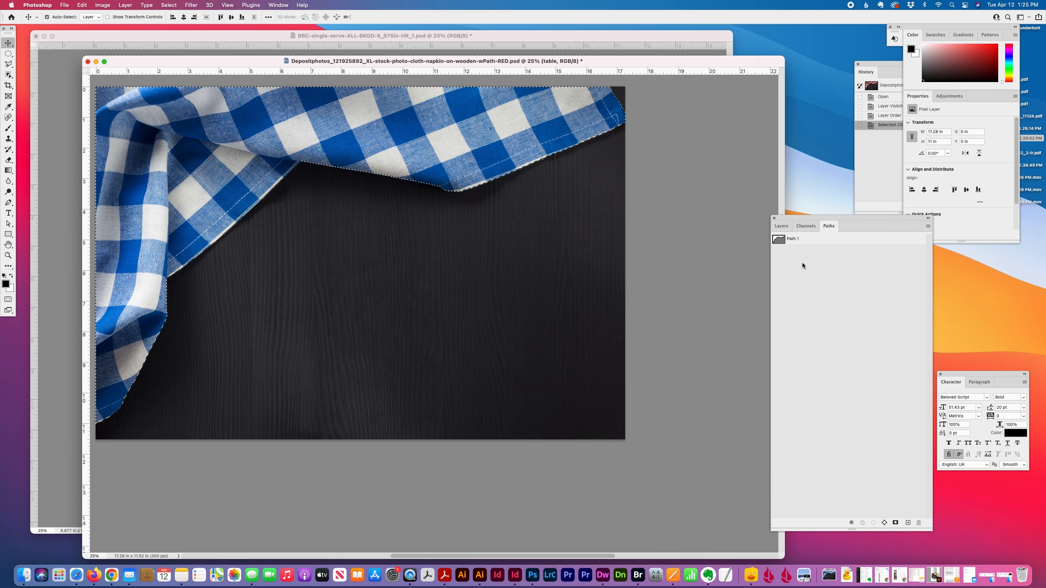
{"action": "scroll", "coordinate": [675, 306], "scroll_direction": "left", "scroll_amount": 6}
{"action": "scroll", "coordinate": [675, 306], "scroll_direction": "up", "scroll_amount": 5}
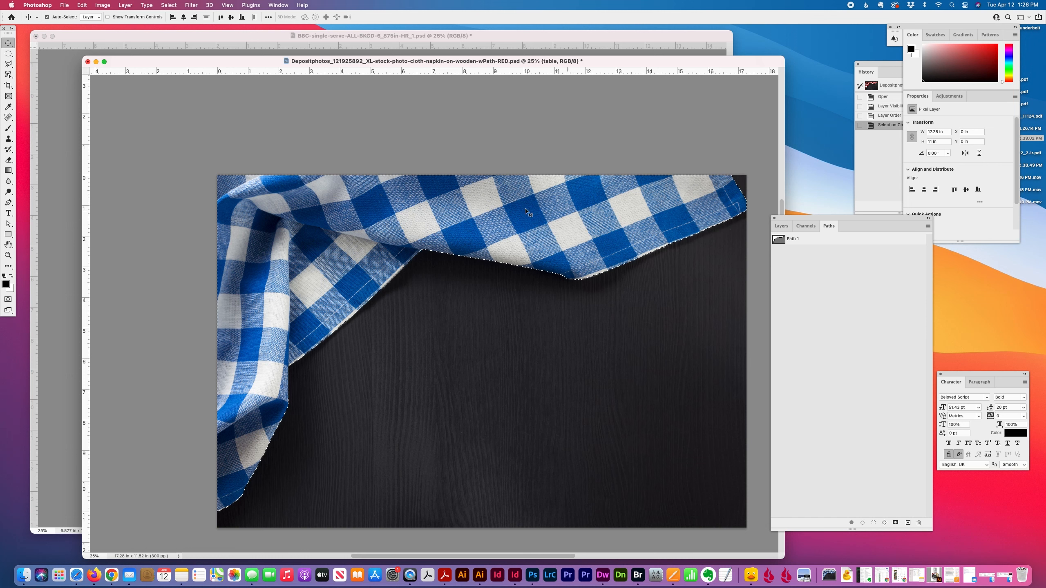
Step: Feather the tablecloth selection with a radius of 2 pixels
{"action": "left_click", "coordinate": [169, 5]}
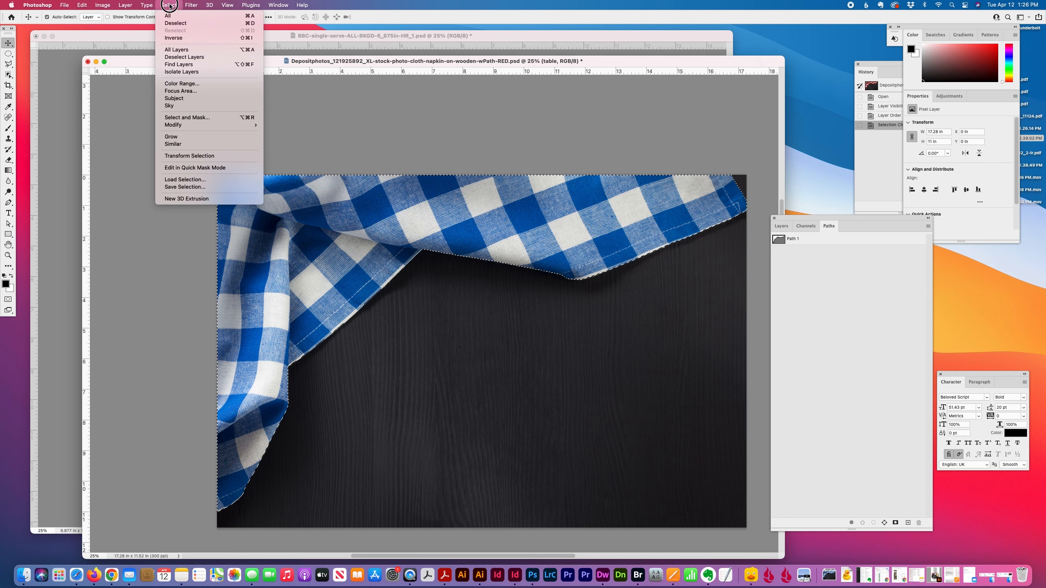
{"action": "mouse_move", "coordinate": [168, 125]}
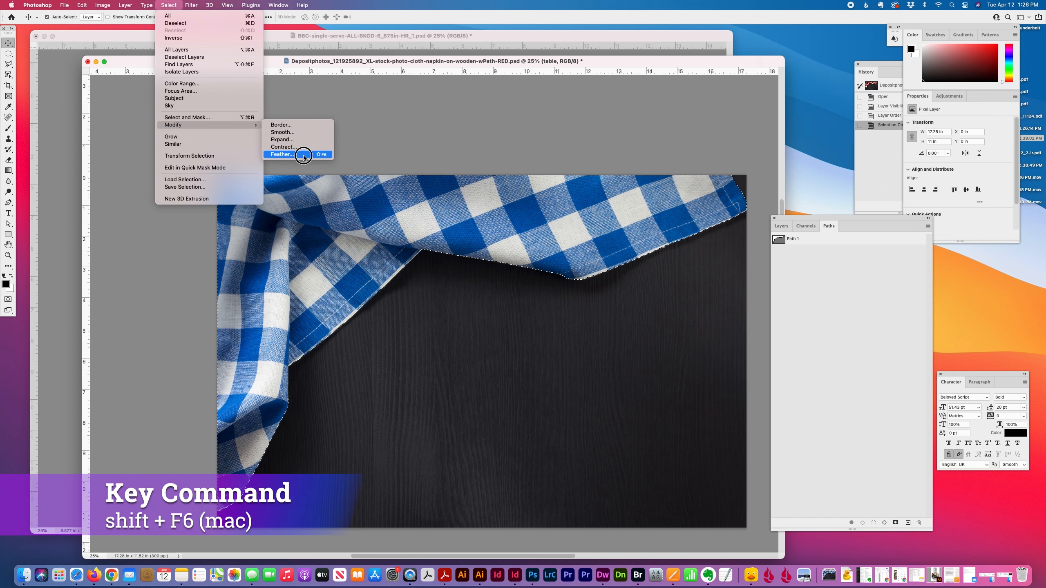
{"action": "left_click", "coordinate": [289, 154]}
{"action": "type", "text": "2"}
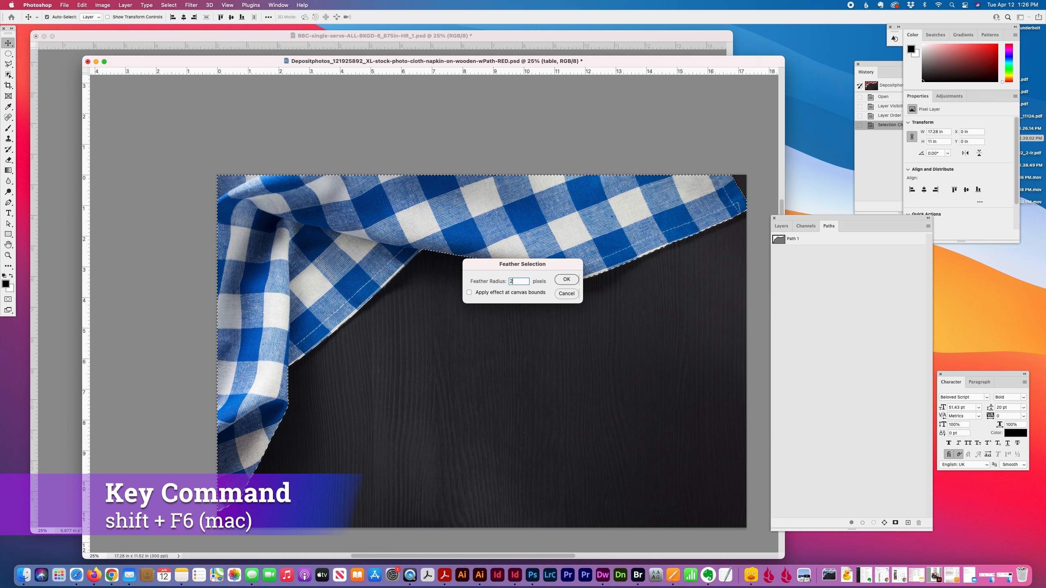
{"action": "left_click", "coordinate": [566, 280]}
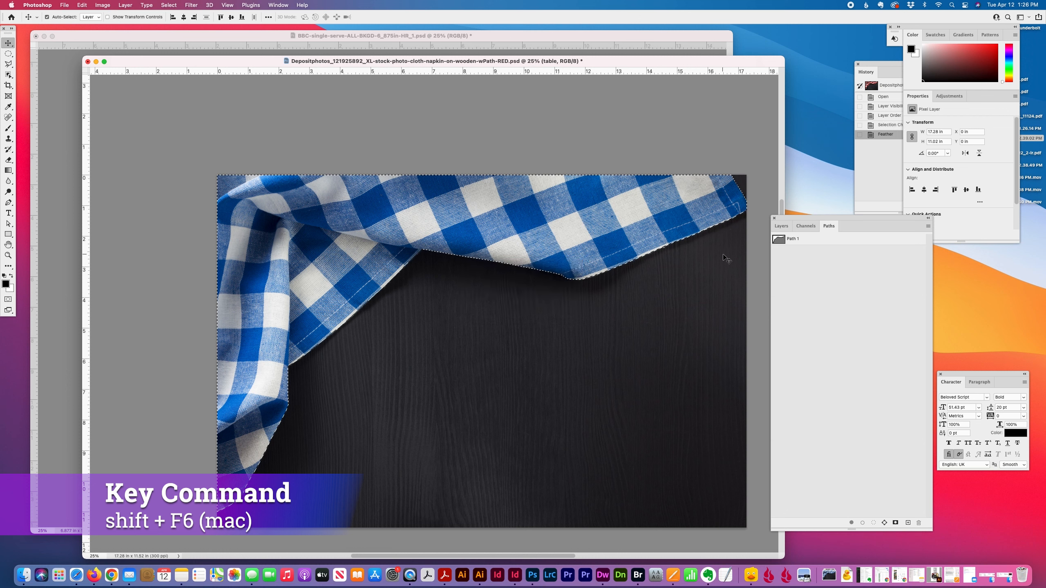
Step: Collapse and hide the TABLE-CLOTH group in the layer stack
{"action": "left_click", "coordinate": [781, 226]}
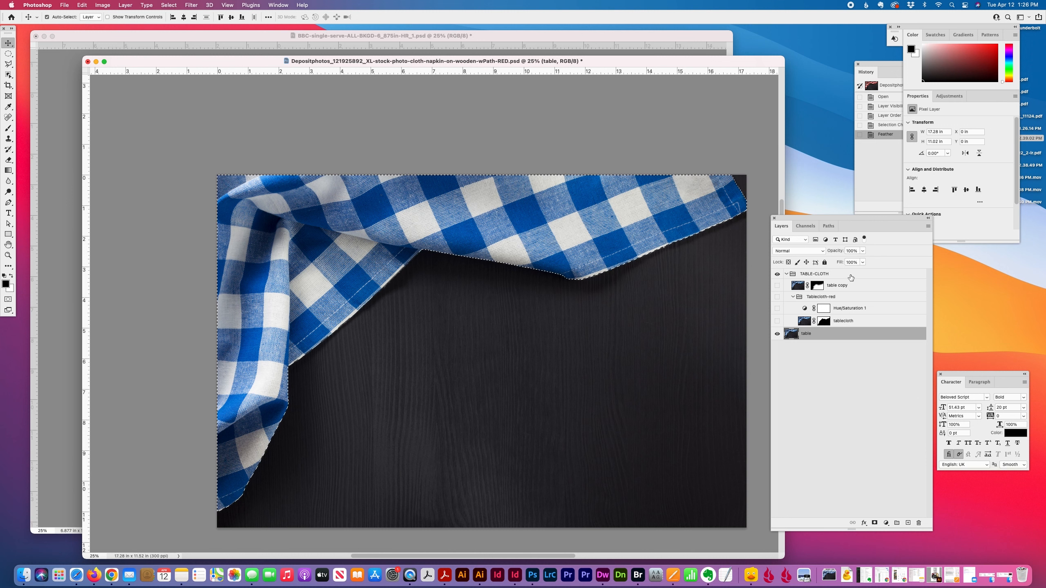
{"action": "left_click", "coordinate": [786, 274]}
{"action": "left_click", "coordinate": [777, 274]}
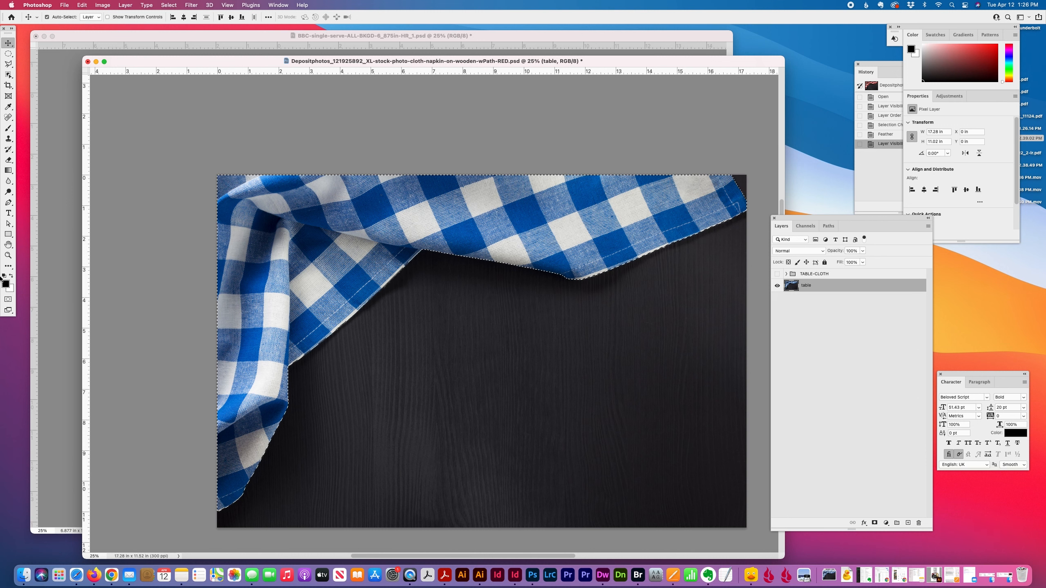
Step: Add a Hue/Saturation adjustment layer from the tablecloth selection, with Hue +143 and Saturation +24 to turn the cloth red
{"action": "key", "text": "z"}
{"action": "left_click_drag", "start_coordinate": [620, 259], "coordinate": [693, 353]}
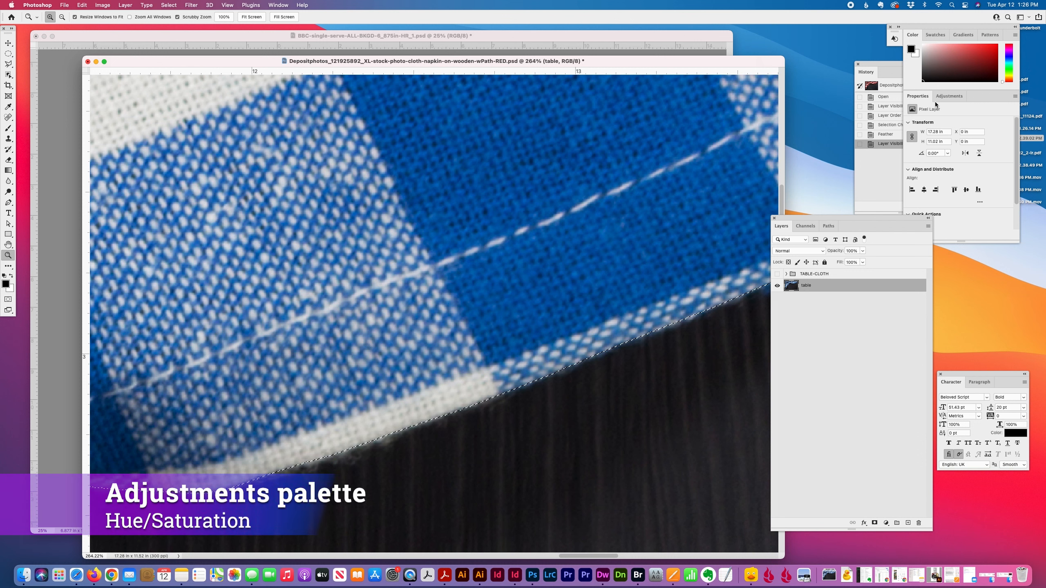
{"action": "left_click", "coordinate": [945, 96]}
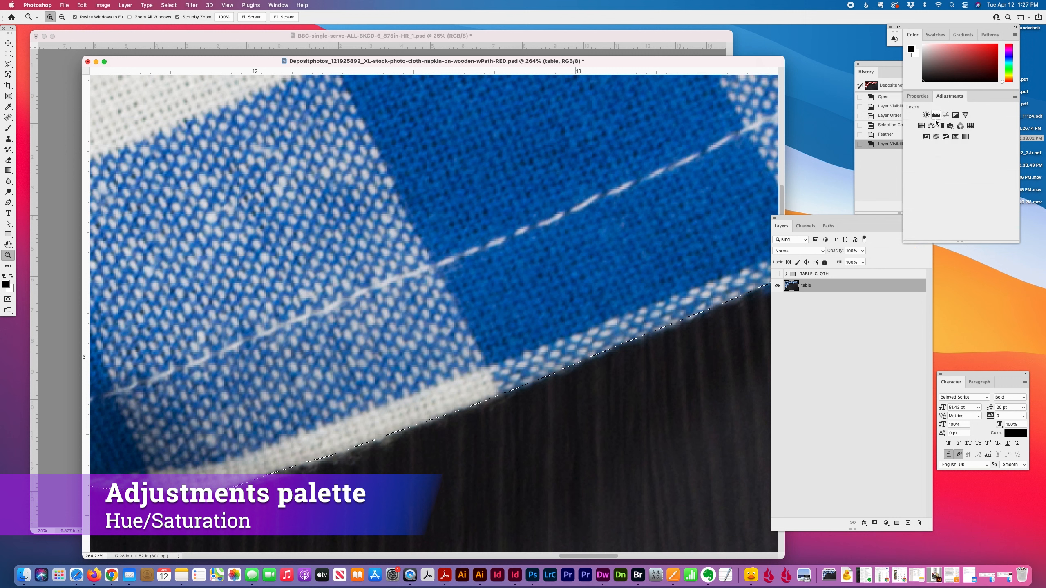
{"action": "left_click", "coordinate": [921, 126]}
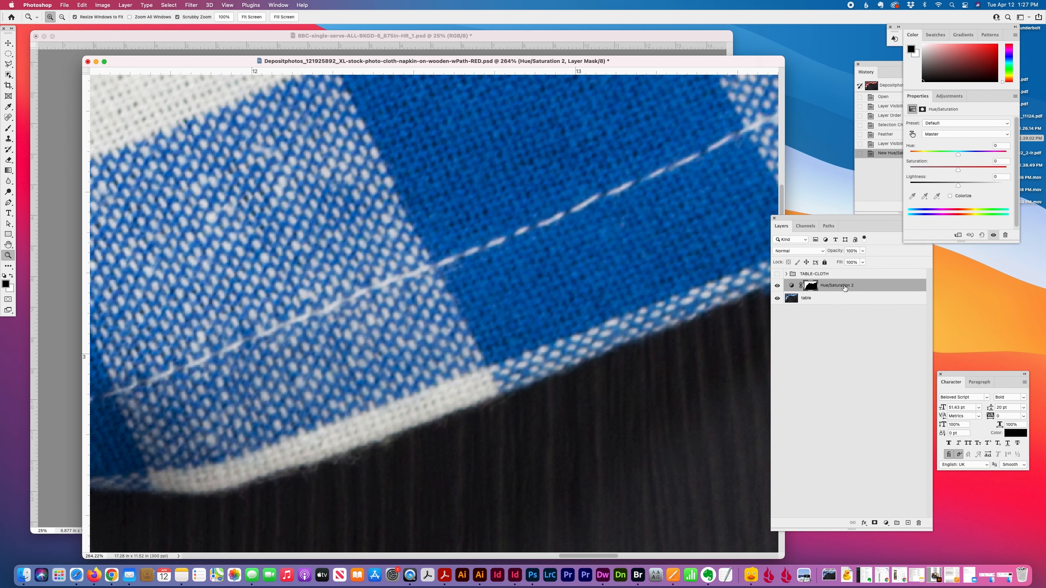
{"action": "left_click_drag", "start_coordinate": [961, 153], "coordinate": [999, 156]}
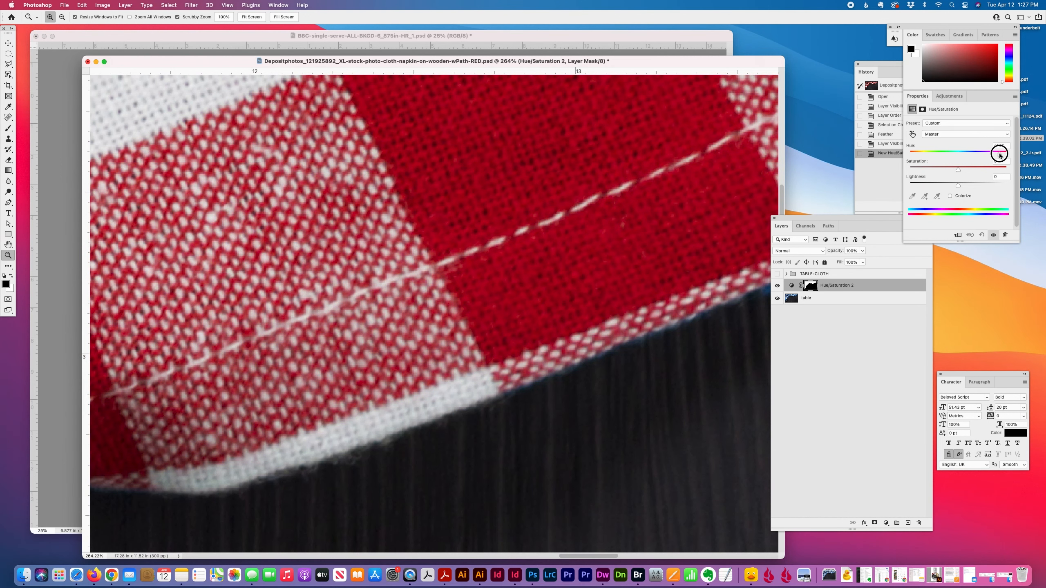
{"action": "left_click_drag", "start_coordinate": [999, 155], "coordinate": [968, 169]}
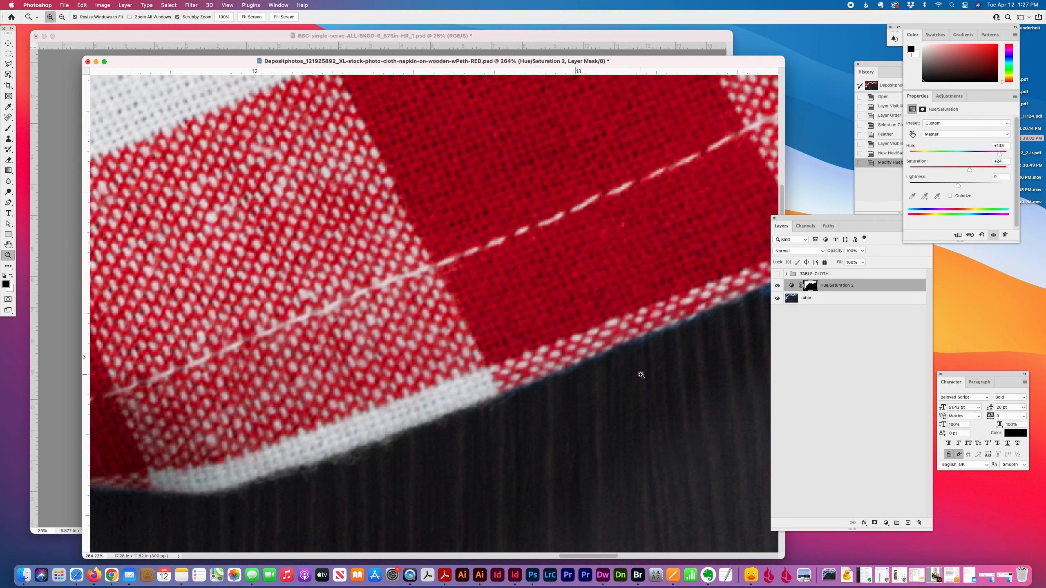
Step: Target the Hue/Saturation 2 layer mask and set up a 5 px Brush for retouching the cloth's edge
{"action": "scroll", "coordinate": [640, 375], "scroll_direction": "right", "scroll_amount": 10}
{"action": "scroll", "coordinate": [640, 375], "scroll_direction": "up", "scroll_amount": 5}
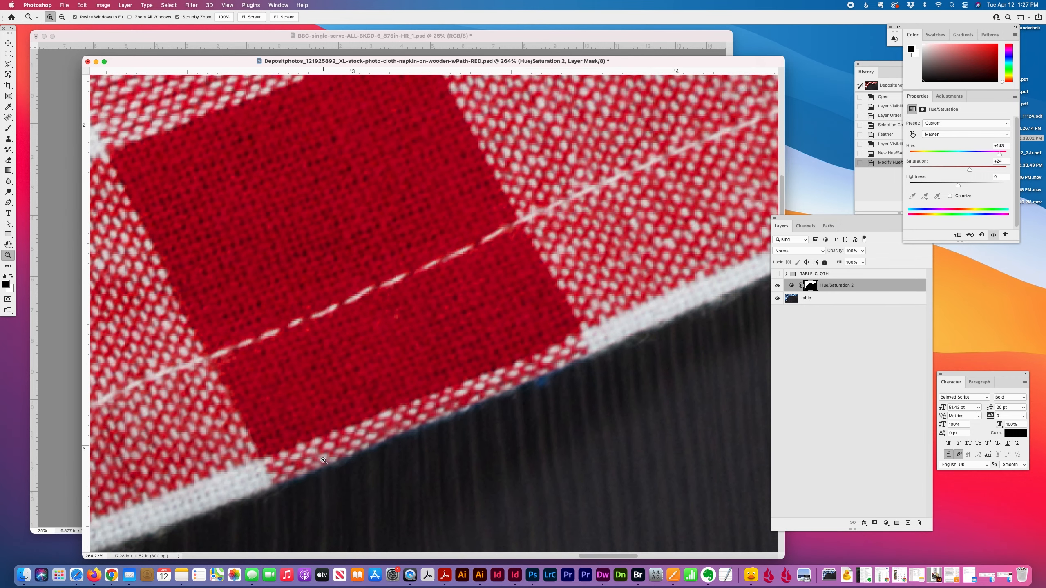
{"action": "left_click", "coordinate": [8, 128]}
{"action": "left_click", "coordinate": [808, 286]}
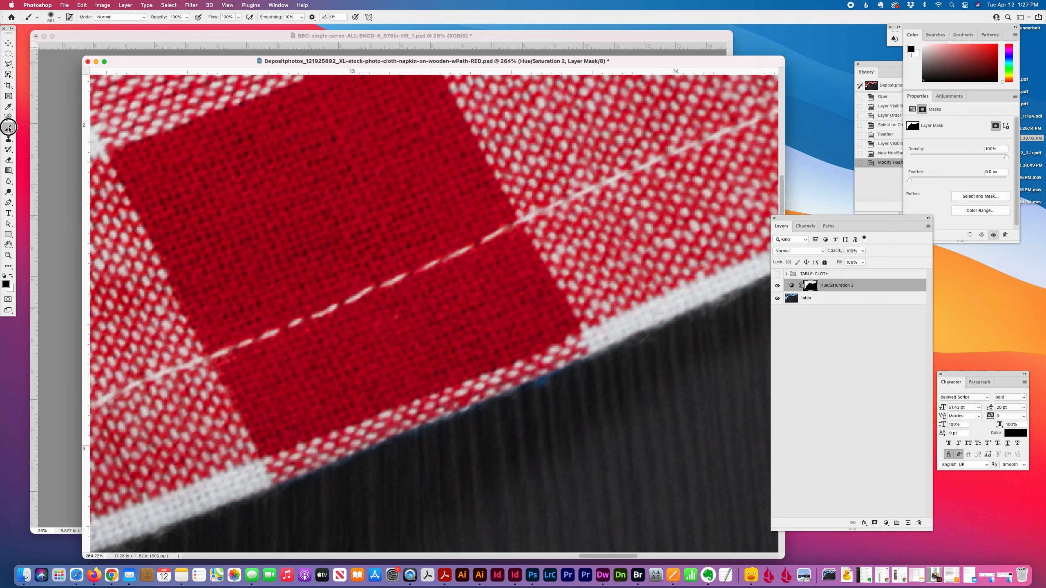
{"action": "left_click", "coordinate": [60, 17]}
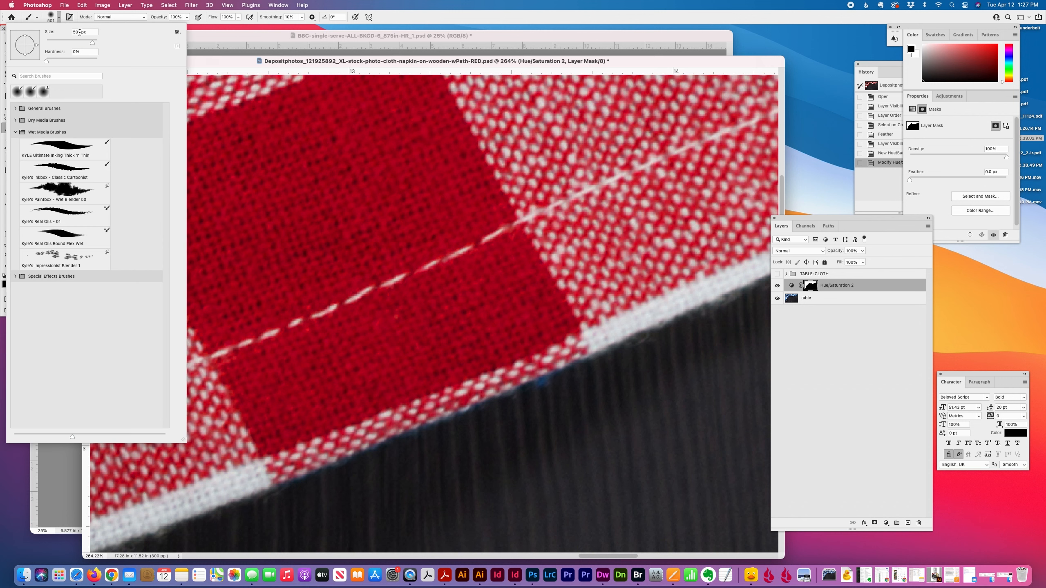
{"action": "type", "text": "5"}
{"action": "left_click", "coordinate": [348, 489]}
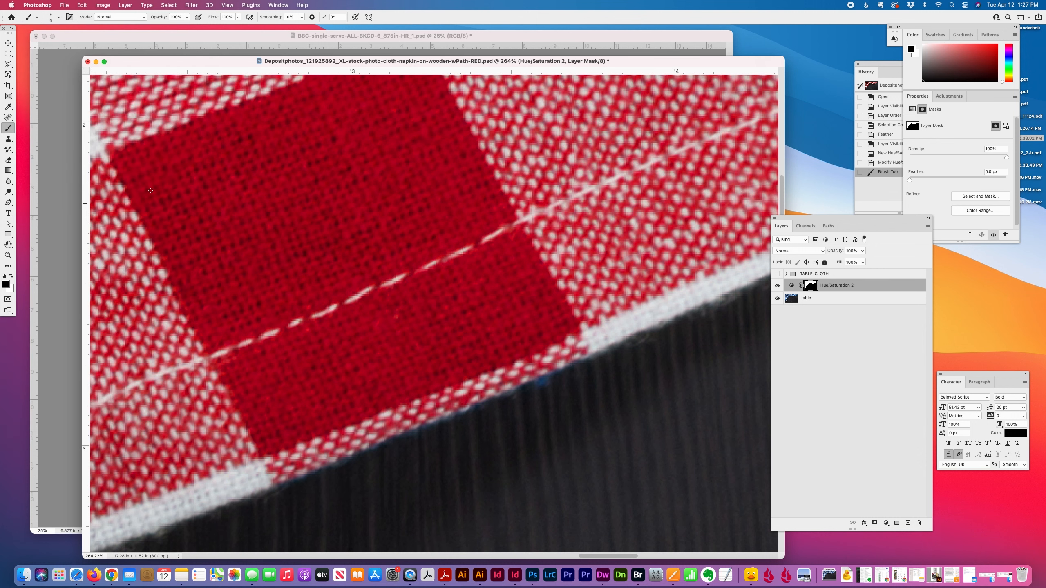
Step: Dab the brush on the layer mask at the blue fringe near the cloth's far right corner
{"action": "scroll", "coordinate": [576, 305], "scroll_direction": "right", "scroll_amount": 20}
{"action": "scroll", "coordinate": [576, 304], "scroll_direction": "up", "scroll_amount": 5}
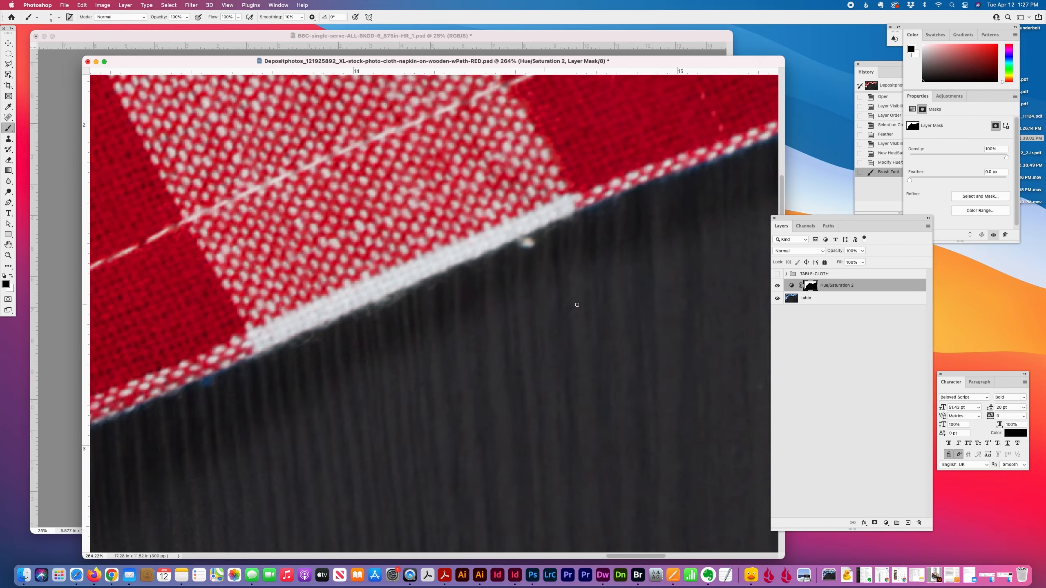
{"action": "scroll", "coordinate": [576, 304], "scroll_direction": "right", "scroll_amount": 15}
{"action": "scroll", "coordinate": [576, 305], "scroll_direction": "up", "scroll_amount": 5}
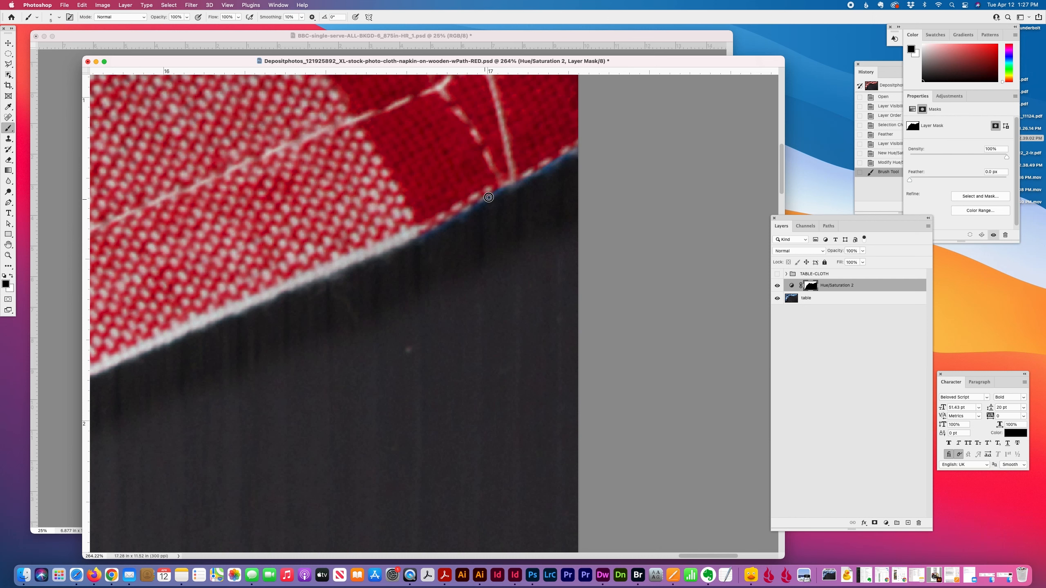
{"action": "left_click", "coordinate": [488, 197]}
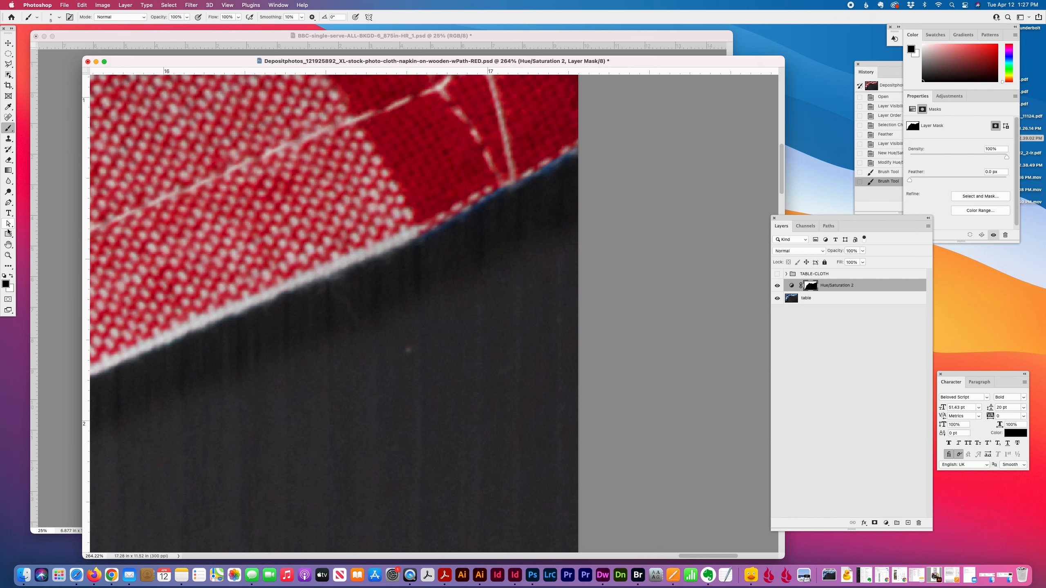
Step: Paint the layer mask white along the blue fringe at the cloth's right corner to extend the red onto the edge
{"action": "left_click", "coordinate": [8, 255]}
{"action": "left_click_drag", "start_coordinate": [478, 139], "coordinate": [511, 178]}
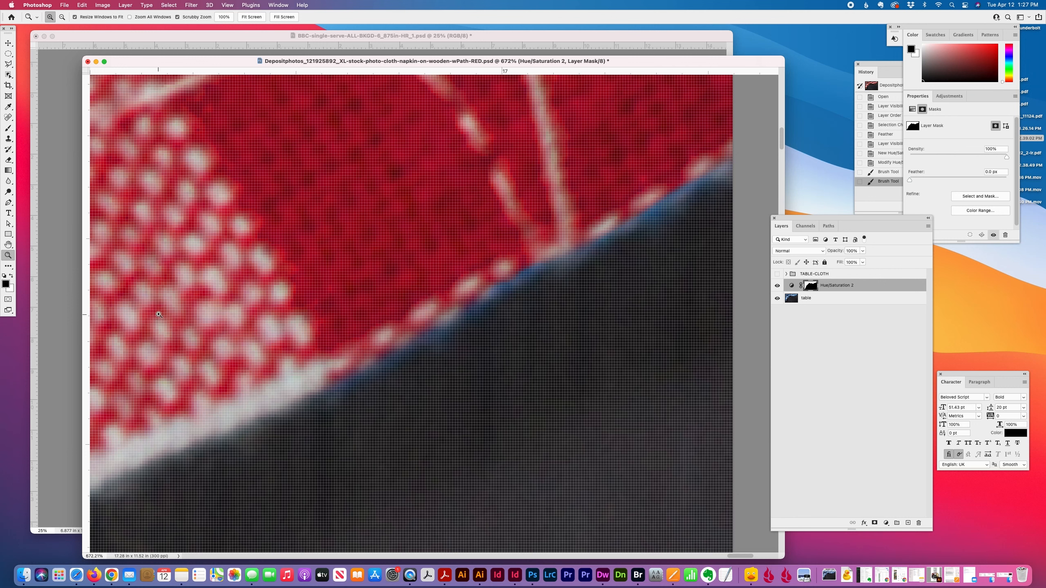
{"action": "key", "text": "c"}
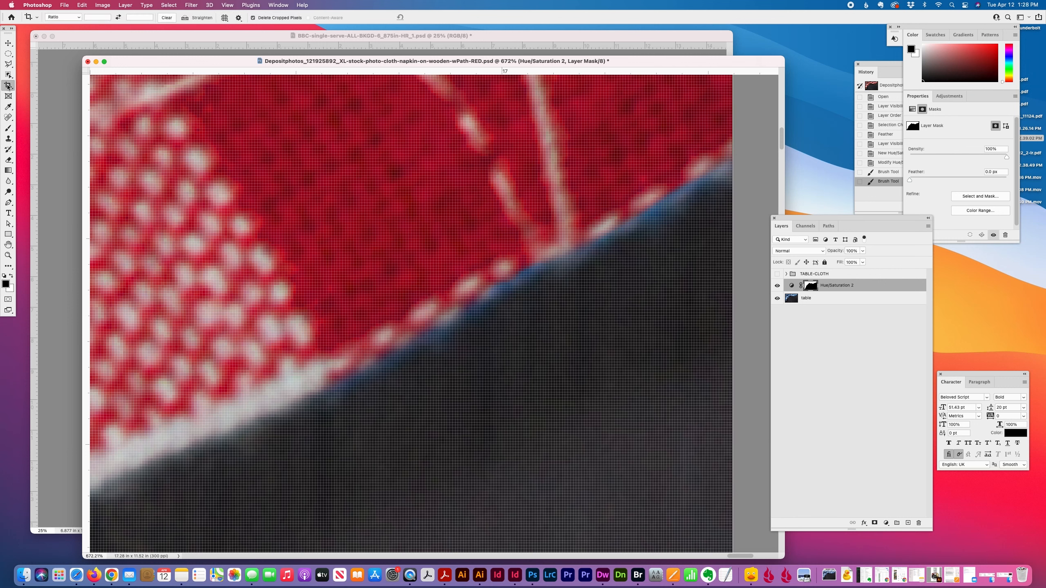
{"action": "left_click", "coordinate": [8, 129]}
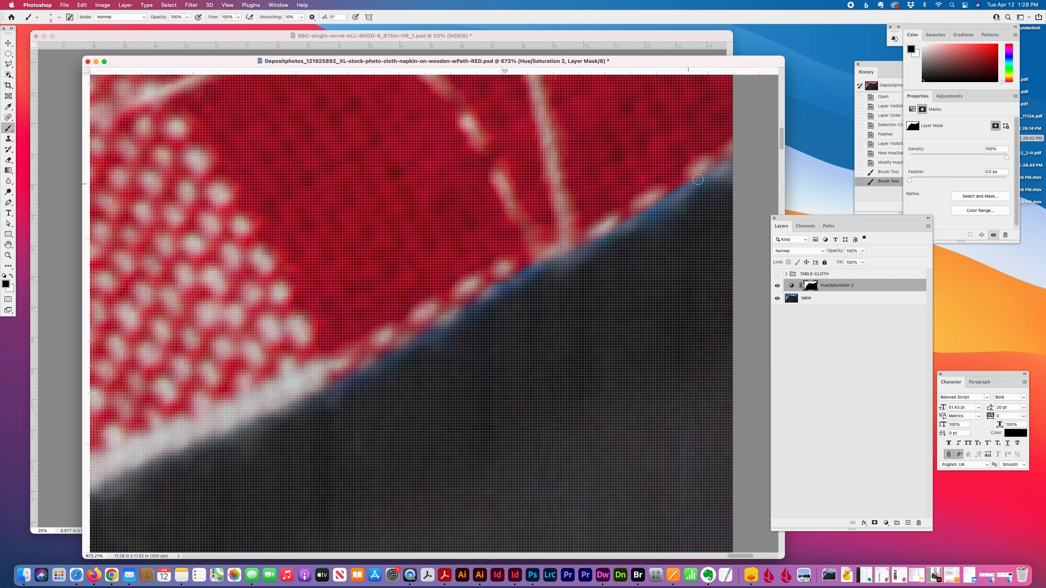
{"action": "left_click_drag", "start_coordinate": [697, 180], "coordinate": [640, 215]}
{"action": "key", "text": "x"}
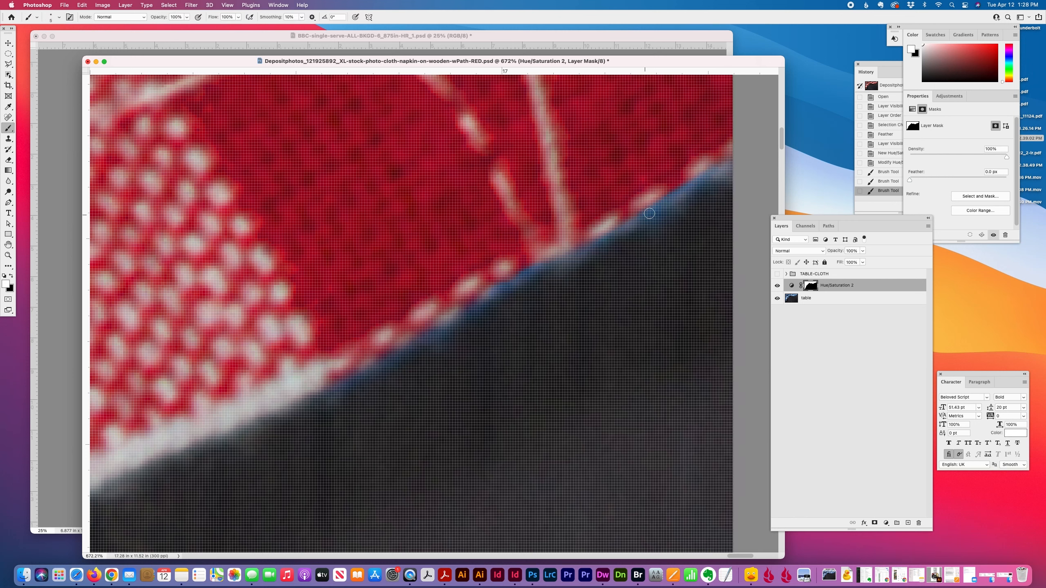
{"action": "mouse_move", "coordinate": [696, 171]}
{"action": "left_mouse_down"}
{"action": "mouse_move", "coordinate": [670, 203]}
{"action": "mouse_move", "coordinate": [648, 205]}
{"action": "left_mouse_up"}
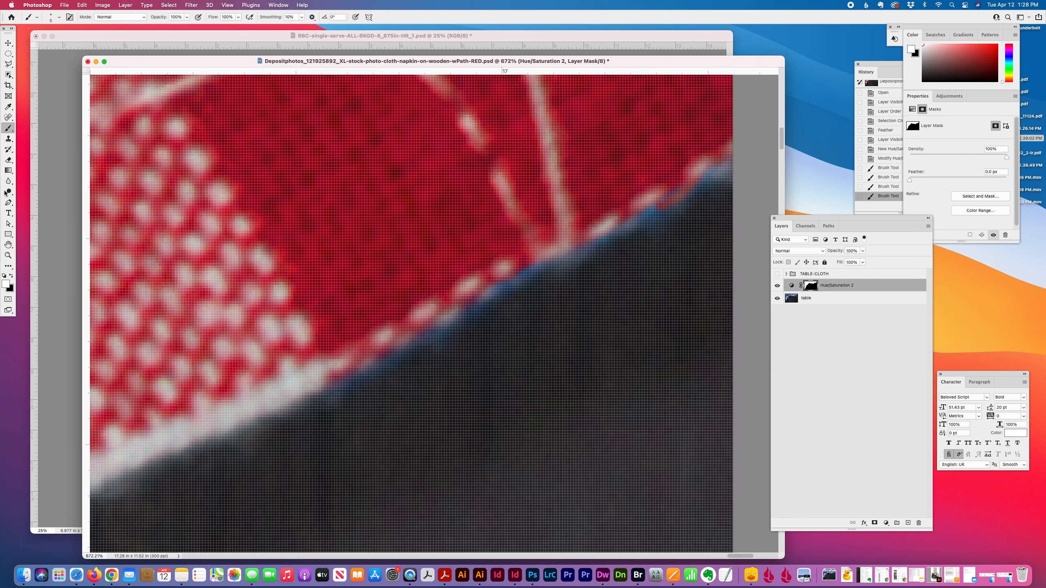
Step: Set the Brush to 50% opacity and a size of 10 px
{"action": "left_click", "coordinate": [158, 17]}
{"action": "left_click", "coordinate": [59, 18]}
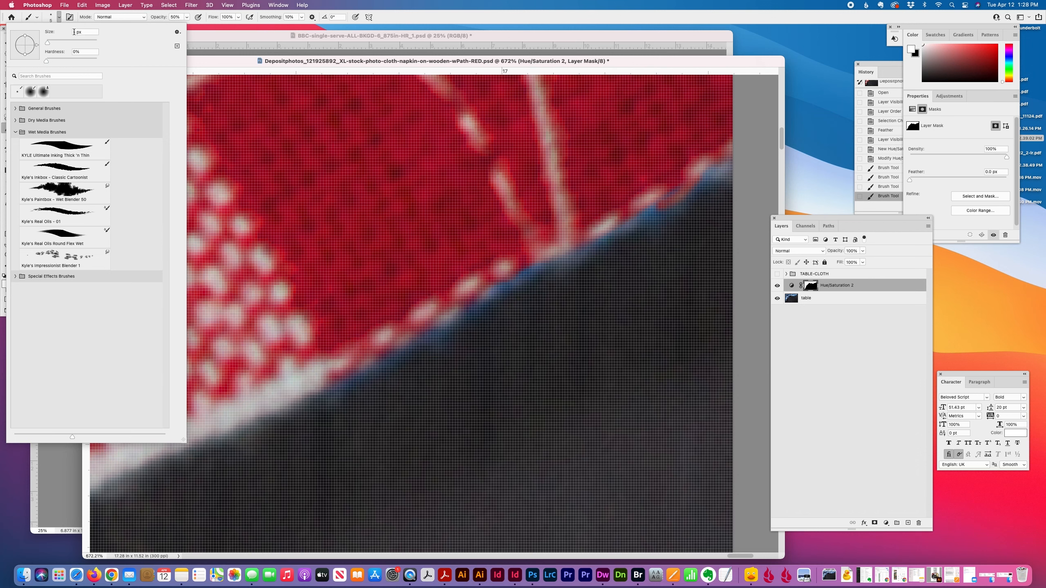
{"action": "left_click", "coordinate": [76, 31]}
{"action": "type", "text": "10"}
{"action": "key", "text": "Return"}
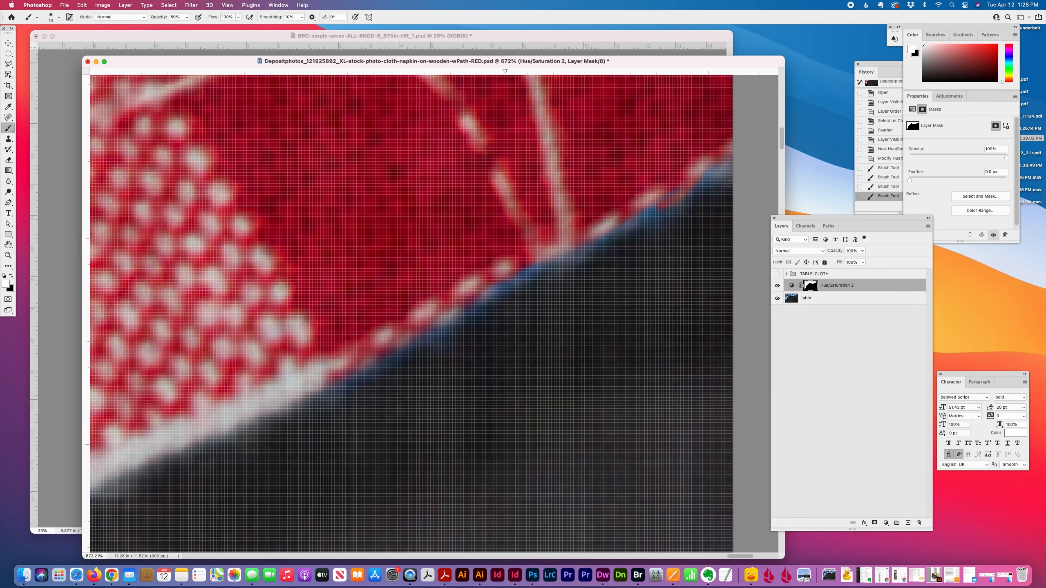
Step: Revert the brush strokes to the Modify Hue/Saturation Layer state and repaint the mask along the blue fringe at the cloth's far right edge
{"action": "mouse_move", "coordinate": [718, 165]}
{"action": "left_mouse_down"}
{"action": "mouse_move", "coordinate": [592, 241]}
{"action": "mouse_move", "coordinate": [609, 229]}
{"action": "left_mouse_up"}
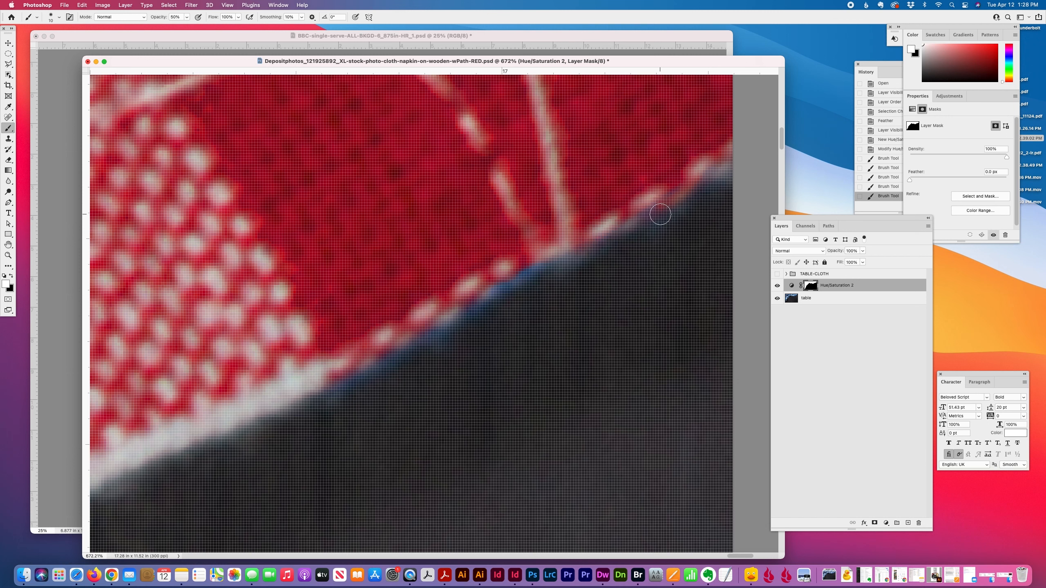
{"action": "left_click", "coordinate": [885, 149]}
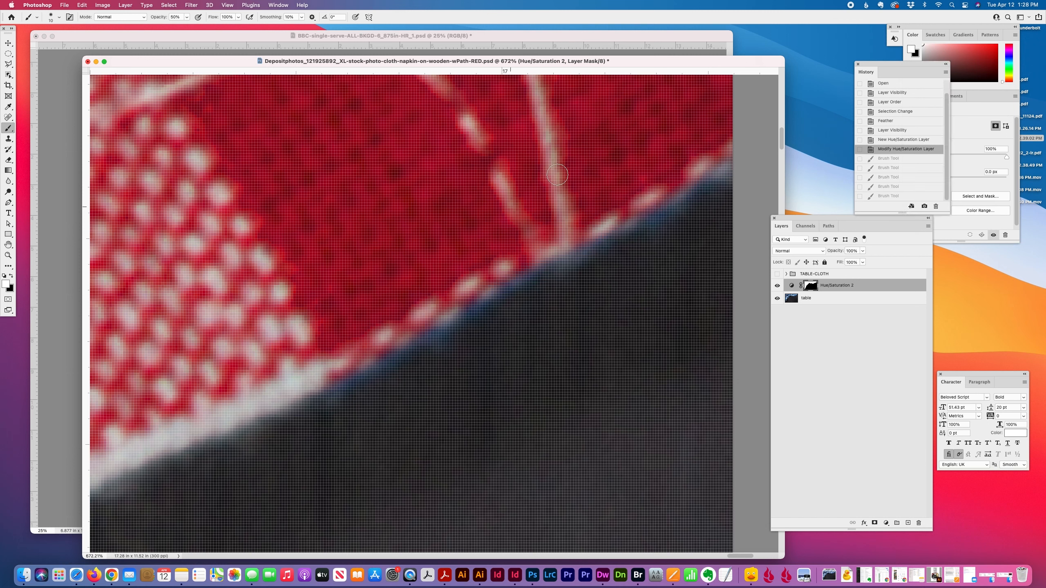
{"action": "mouse_move", "coordinate": [725, 164]}
{"action": "left_mouse_down"}
{"action": "mouse_move", "coordinate": [654, 221]}
{"action": "mouse_move", "coordinate": [540, 267]}
{"action": "mouse_move", "coordinate": [326, 388]}
{"action": "left_mouse_up"}
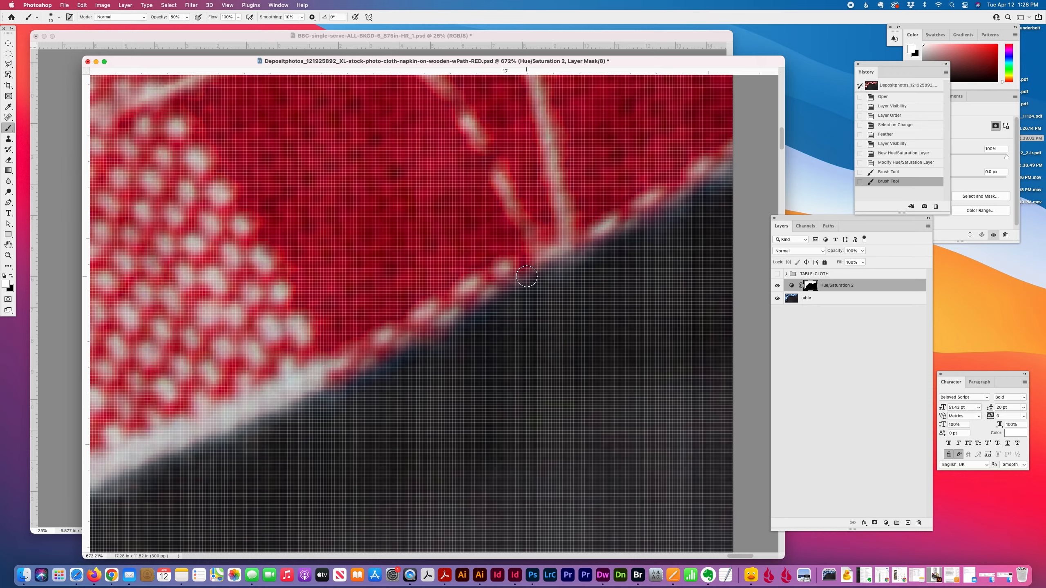
Step: Paint the layer mask along the white hem of the red-and-white speckled square nearest the cloth's right corner
{"action": "scroll", "coordinate": [527, 276], "scroll_direction": "left", "scroll_amount": 5}
{"action": "scroll", "coordinate": [526, 276], "scroll_direction": "down", "scroll_amount": 3}
{"action": "scroll", "coordinate": [526, 276], "scroll_direction": "down", "scroll_amount": 3}
{"action": "scroll", "coordinate": [525, 275], "scroll_direction": "left", "scroll_amount": 2}
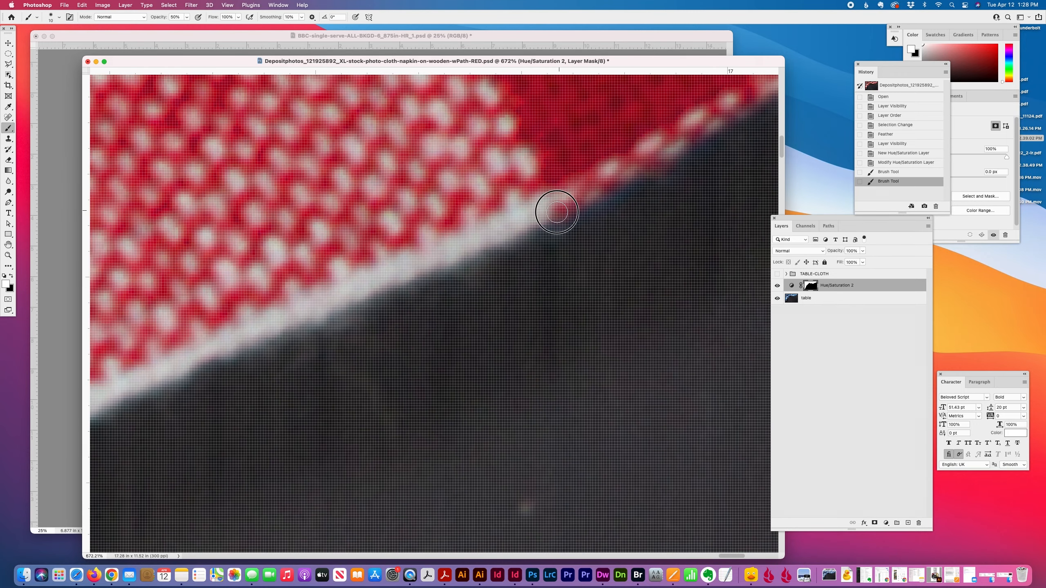
{"action": "mouse_move", "coordinate": [516, 233]}
{"action": "left_mouse_down"}
{"action": "mouse_move", "coordinate": [436, 272]}
{"action": "mouse_move", "coordinate": [533, 260]}
{"action": "mouse_move", "coordinate": [436, 289]}
{"action": "left_mouse_up"}
{"action": "scroll", "coordinate": [482, 251], "scroll_direction": "up", "scroll_amount": 2}
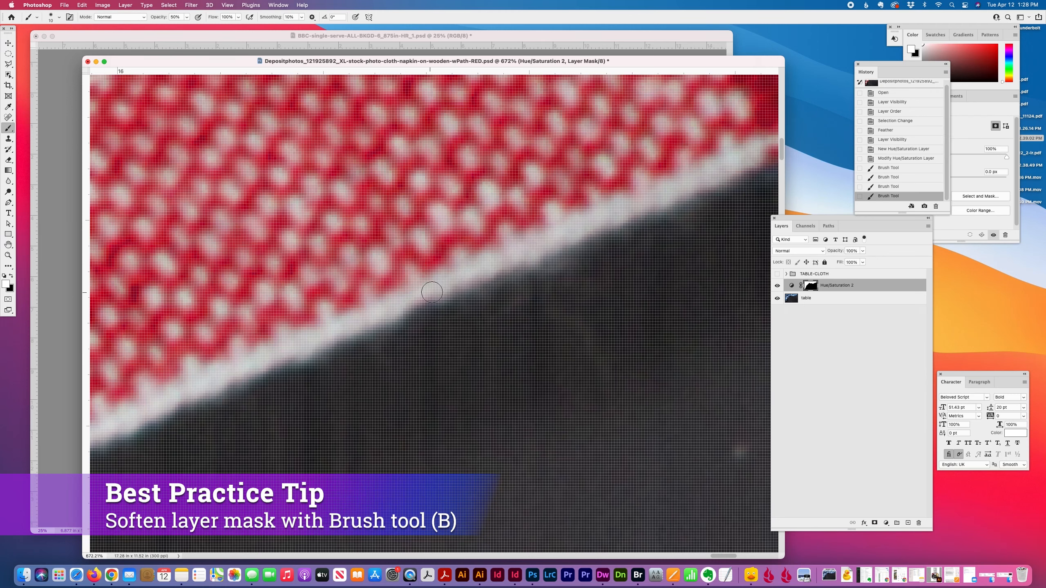
Step: Paint the layer mask along the hem where the speckled square meets the solid red square, just before the 16-inch ruler mark
{"action": "scroll", "coordinate": [432, 292], "scroll_direction": "left", "scroll_amount": 3}
{"action": "scroll", "coordinate": [432, 292], "scroll_direction": "left", "scroll_amount": 10}
{"action": "scroll", "coordinate": [432, 292], "scroll_direction": "down", "scroll_amount": 2}
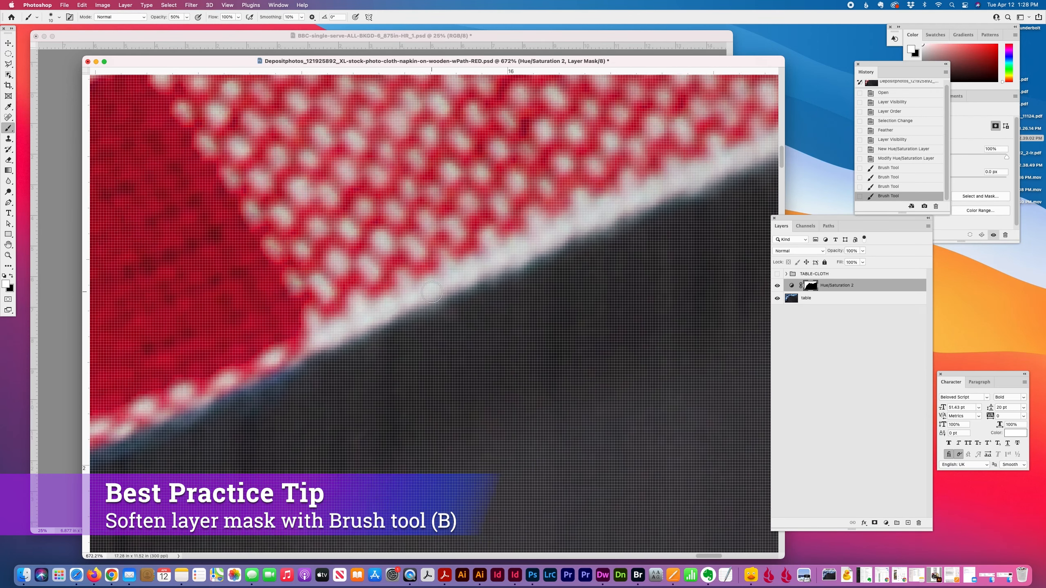
{"action": "scroll", "coordinate": [432, 293], "scroll_direction": "left", "scroll_amount": 1}
{"action": "scroll", "coordinate": [431, 293], "scroll_direction": "down", "scroll_amount": 2}
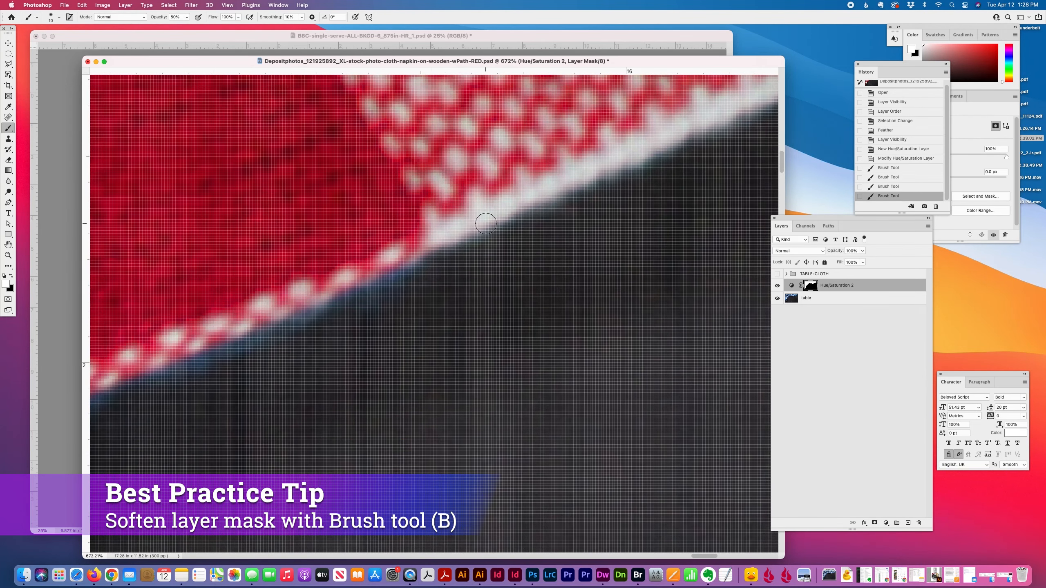
{"action": "left_click_drag", "start_coordinate": [486, 223], "coordinate": [340, 291]}
Step: Paint the layer mask over the blue fringe beneath the solid red square between the 15- and 16-inch ruler marks
{"action": "scroll", "coordinate": [348, 289], "scroll_direction": "left", "scroll_amount": 3}
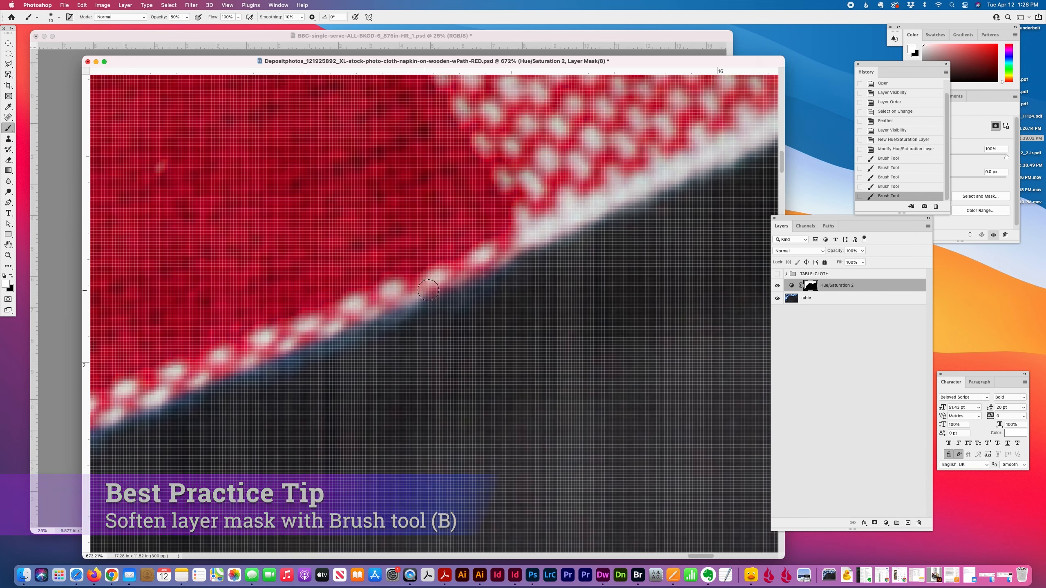
{"action": "left_click_drag", "start_coordinate": [412, 298], "coordinate": [274, 362]}
{"action": "scroll", "coordinate": [322, 334], "scroll_direction": "down", "scroll_amount": 5}
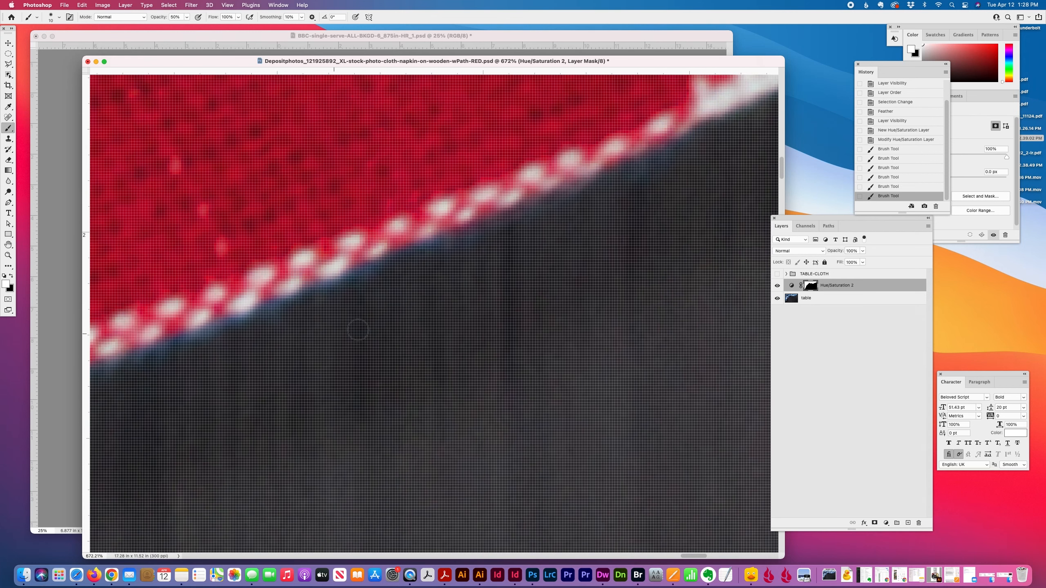
{"action": "left_click_drag", "start_coordinate": [449, 229], "coordinate": [231, 318]}
Step: Paint out the remaining blue fringe below the solid red square's hem around the 15-inch ruler mark
{"action": "scroll", "coordinate": [399, 254], "scroll_direction": "left", "scroll_amount": 5}
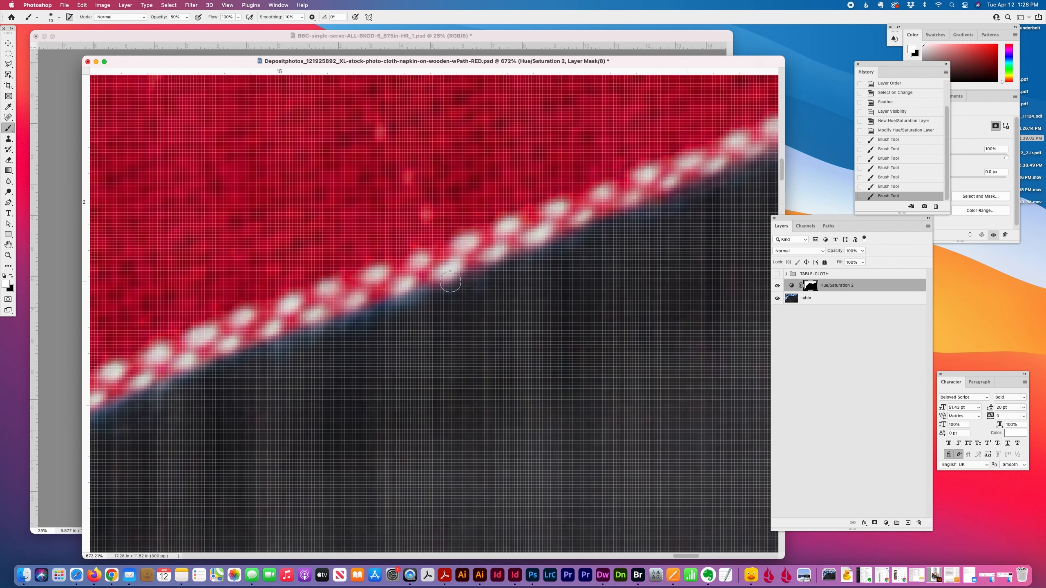
{"action": "left_click", "coordinate": [347, 312]}
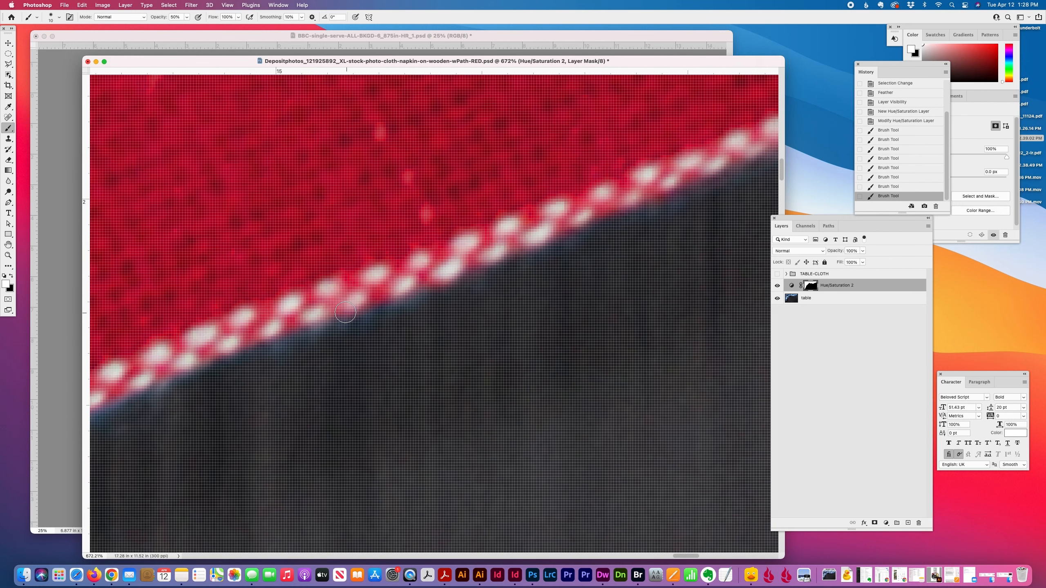
{"action": "left_click_drag", "start_coordinate": [283, 332], "coordinate": [263, 338]}
{"action": "mouse_move", "coordinate": [265, 378]}
{"action": "left_mouse_down"}
{"action": "mouse_move", "coordinate": [471, 316]}
{"action": "mouse_move", "coordinate": [471, 254]}
{"action": "left_mouse_up"}
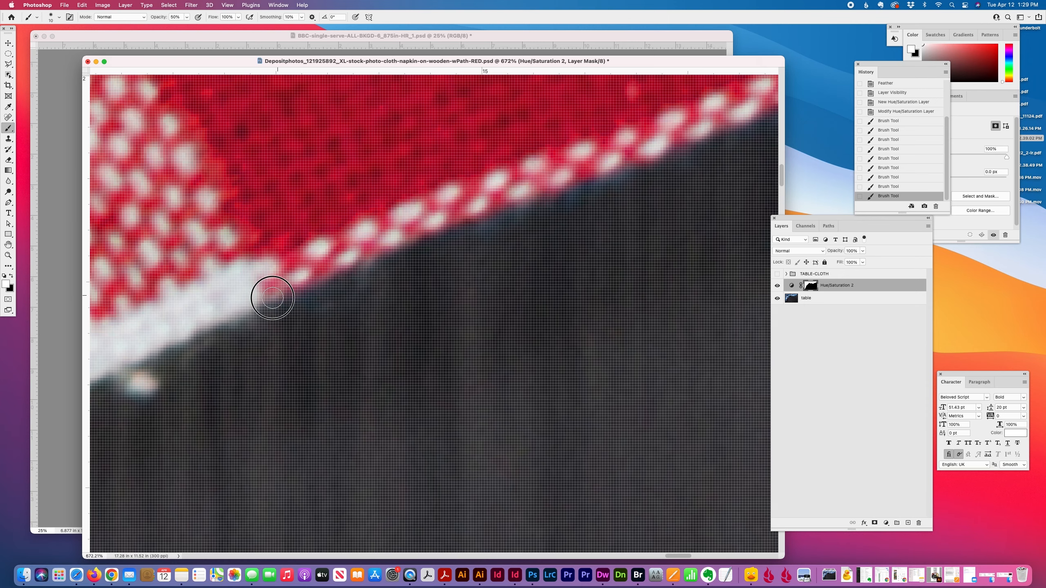
Step: Paint the layer mask along the start of the wide white hem between the 14- and 15-inch ruler marks
{"action": "scroll", "coordinate": [376, 245], "scroll_direction": "left", "scroll_amount": 10}
{"action": "scroll", "coordinate": [375, 246], "scroll_direction": "down", "scroll_amount": 5}
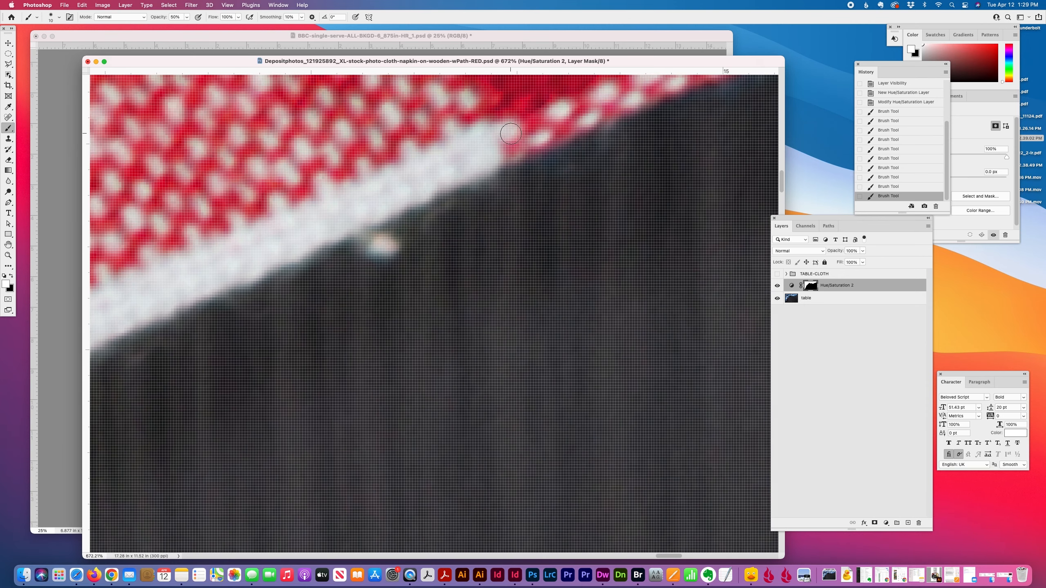
{"action": "left_click_drag", "start_coordinate": [513, 154], "coordinate": [467, 175]}
{"action": "scroll", "coordinate": [380, 201], "scroll_direction": "left", "scroll_amount": 15}
{"action": "scroll", "coordinate": [380, 202], "scroll_direction": "down", "scroll_amount": 5}
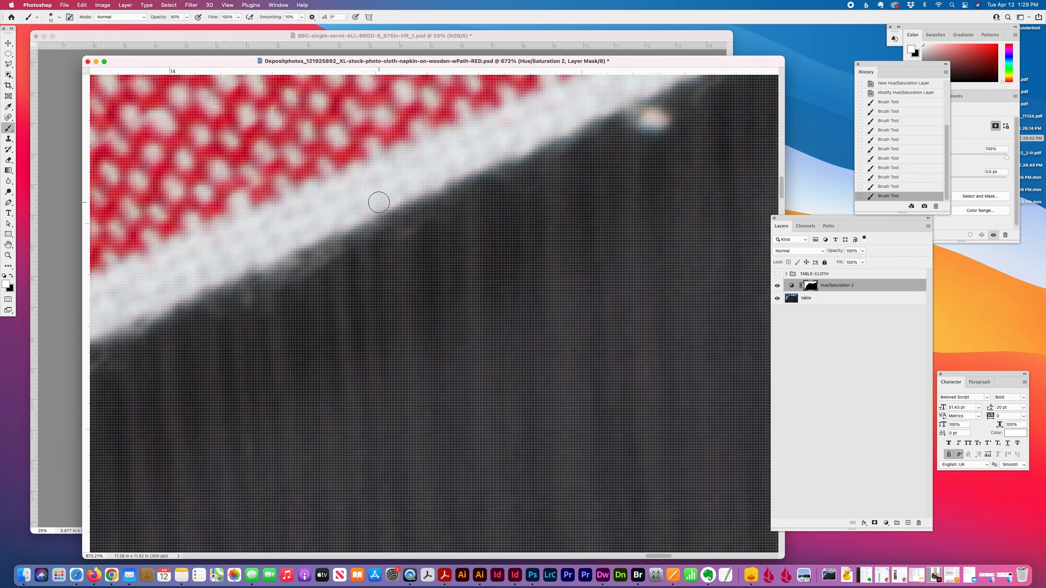
Step: Undo the last brush stroke and repaint the blue fringe under the next solid red square with the brush at 20% opacity
{"action": "scroll", "coordinate": [379, 202], "scroll_direction": "left", "scroll_amount": 15}
{"action": "scroll", "coordinate": [379, 202], "scroll_direction": "down", "scroll_amount": 6}
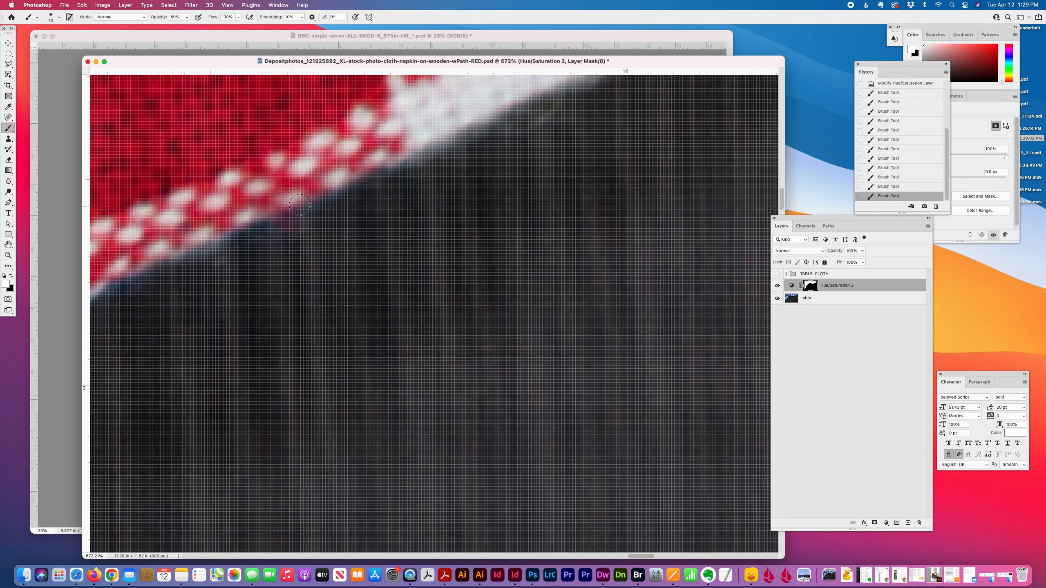
{"action": "key", "text": "super+z"}
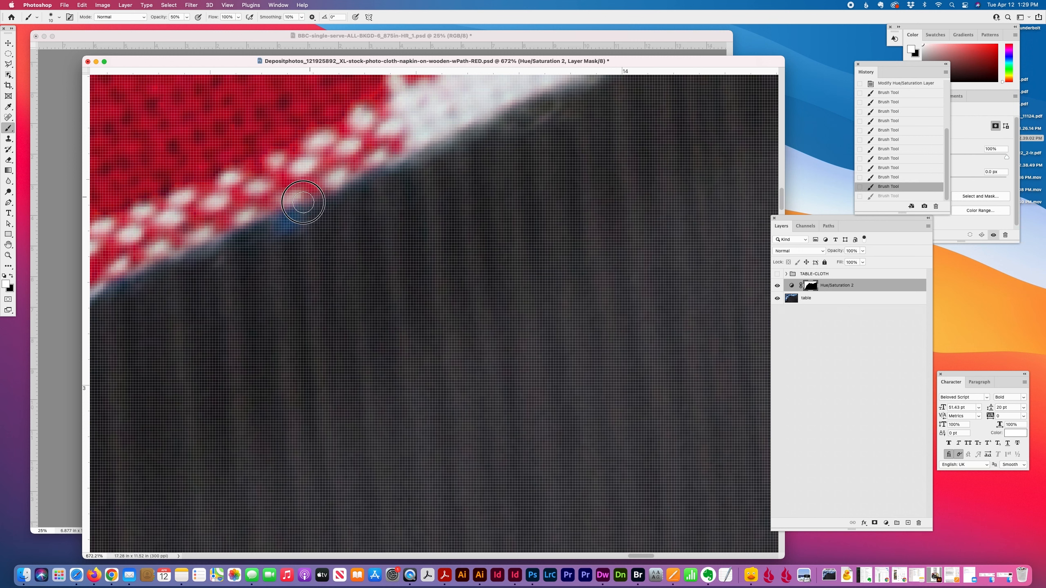
{"action": "left_click_drag", "start_coordinate": [218, 237], "coordinate": [197, 229]}
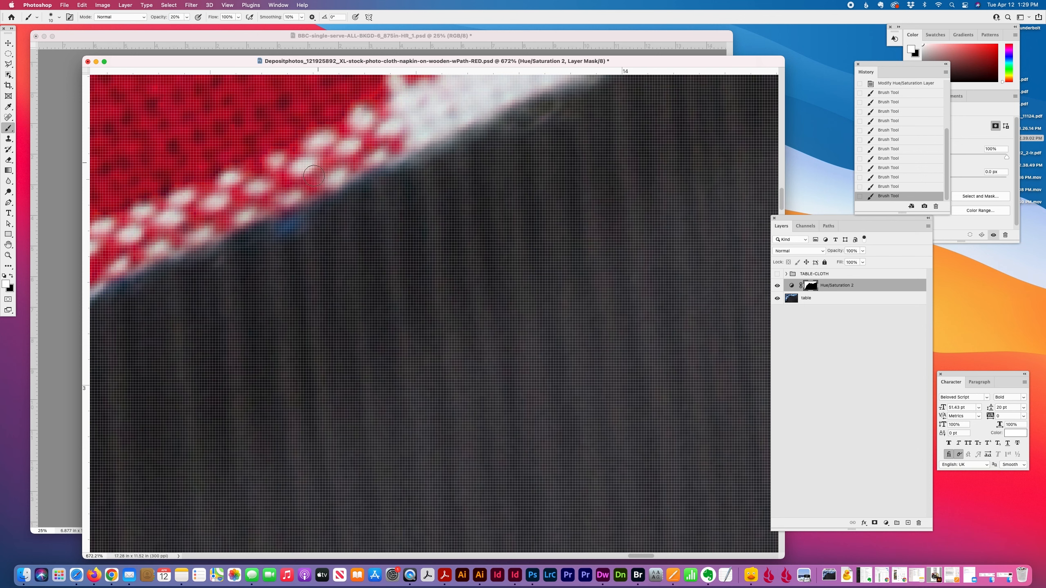
Step: Return the brush to 50% opacity and paint the mask along the solid red square's hem toward the 13-inch ruler mark
{"action": "scroll", "coordinate": [262, 200], "scroll_direction": "left", "scroll_amount": 10}
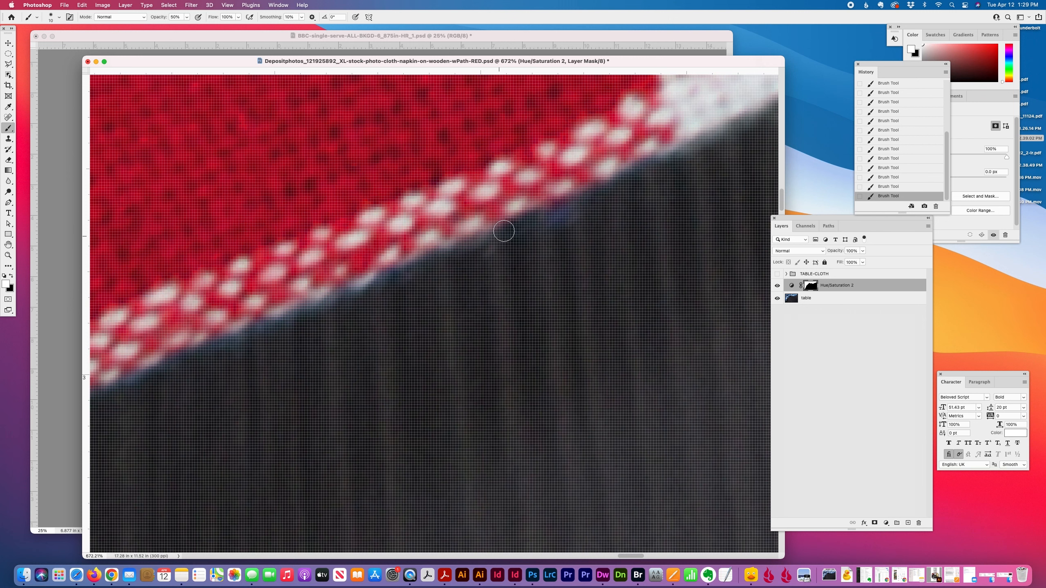
{"action": "mouse_move", "coordinate": [564, 202]}
{"action": "left_mouse_down"}
{"action": "mouse_move", "coordinate": [523, 206]}
{"action": "mouse_move", "coordinate": [464, 244]}
{"action": "mouse_move", "coordinate": [393, 258]}
{"action": "mouse_move", "coordinate": [230, 330]}
{"action": "left_mouse_up"}
{"action": "scroll", "coordinate": [227, 333], "scroll_direction": "left", "scroll_amount": 7}
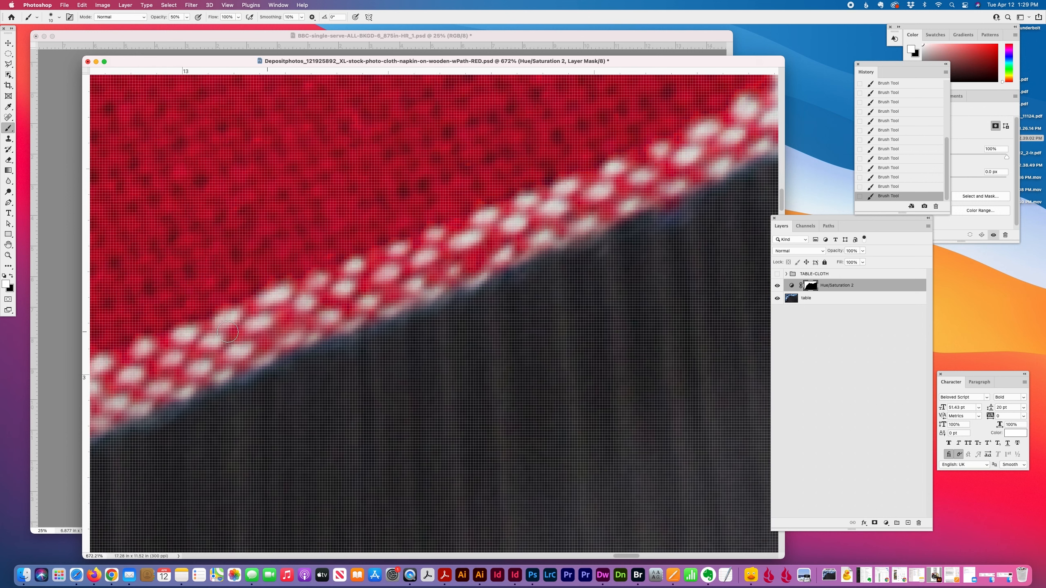
{"action": "scroll", "coordinate": [227, 332], "scroll_direction": "left", "scroll_amount": 1}
{"action": "scroll", "coordinate": [227, 332], "scroll_direction": "down", "scroll_amount": 1}
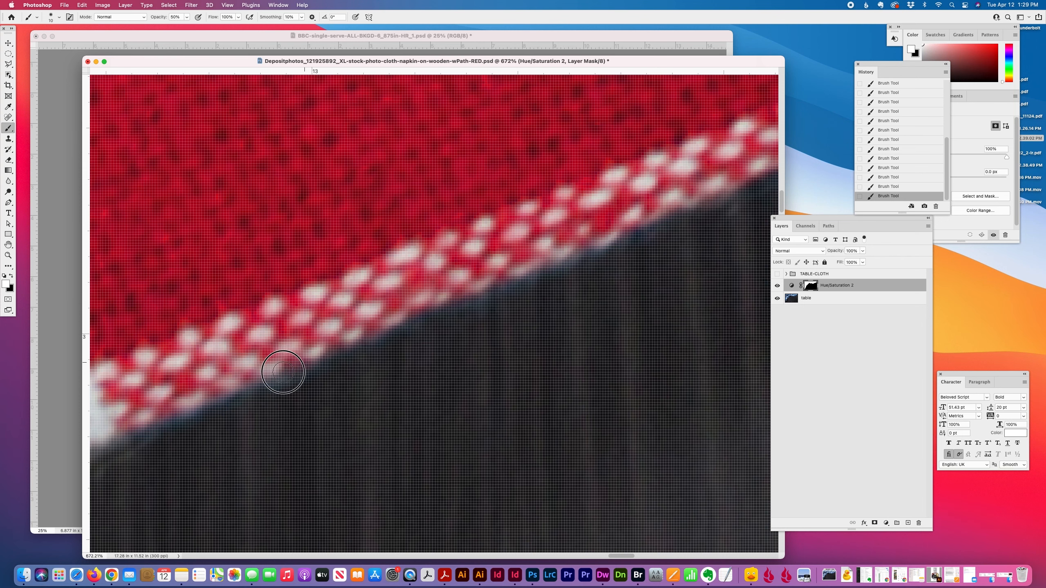
Step: Paint the layer mask along the white hem of the speckled square between the 13- and 12-inch ruler marks
{"action": "scroll", "coordinate": [235, 385], "scroll_direction": "left", "scroll_amount": 12}
{"action": "scroll", "coordinate": [235, 385], "scroll_direction": "down", "scroll_amount": 2}
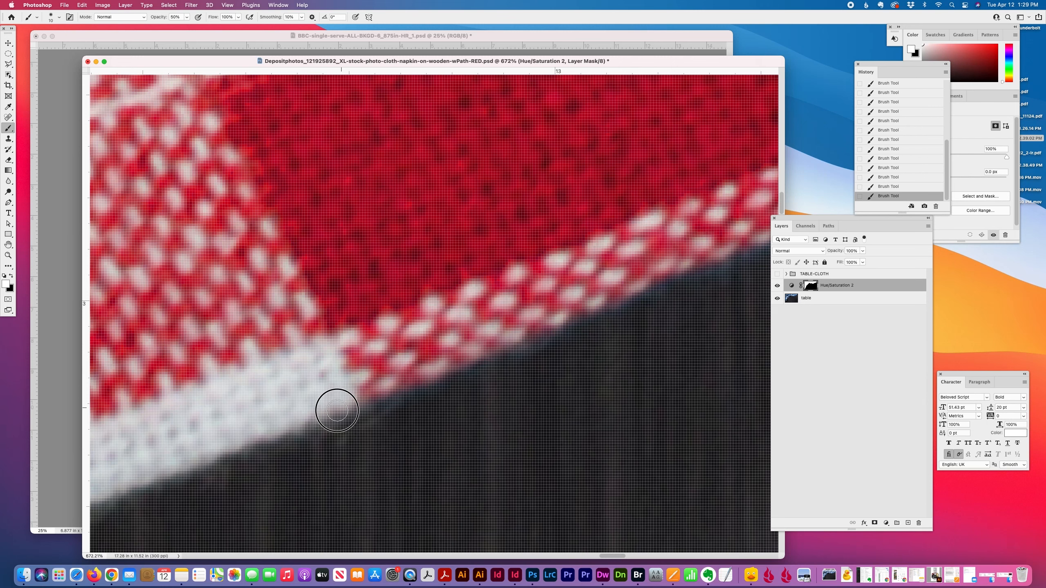
{"action": "scroll", "coordinate": [295, 416], "scroll_direction": "left", "scroll_amount": 15}
{"action": "scroll", "coordinate": [295, 415], "scroll_direction": "down", "scroll_amount": 6}
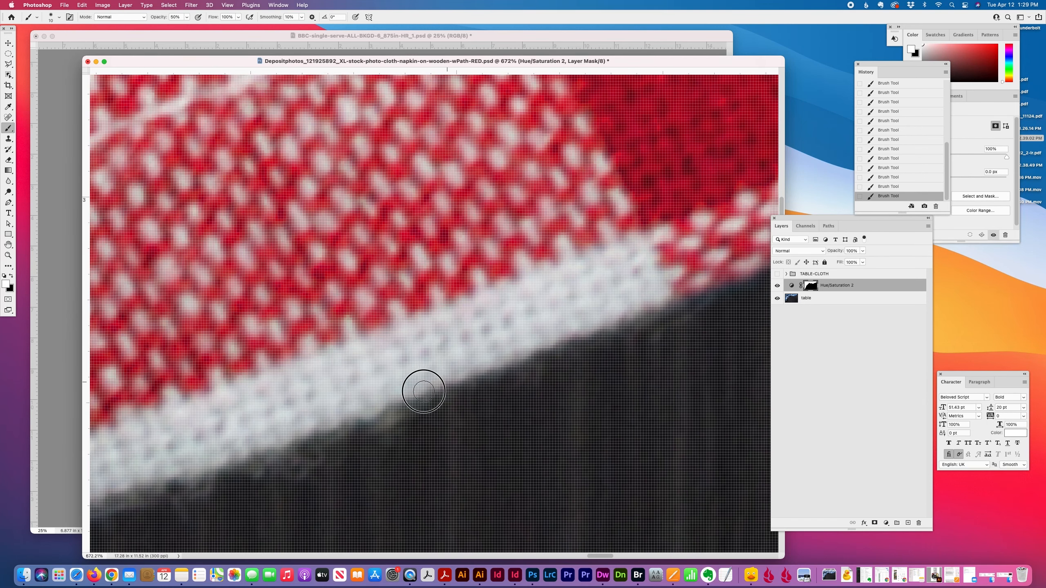
{"action": "scroll", "coordinate": [419, 375], "scroll_direction": "left", "scroll_amount": 5}
{"action": "scroll", "coordinate": [419, 374], "scroll_direction": "down", "scroll_amount": 3}
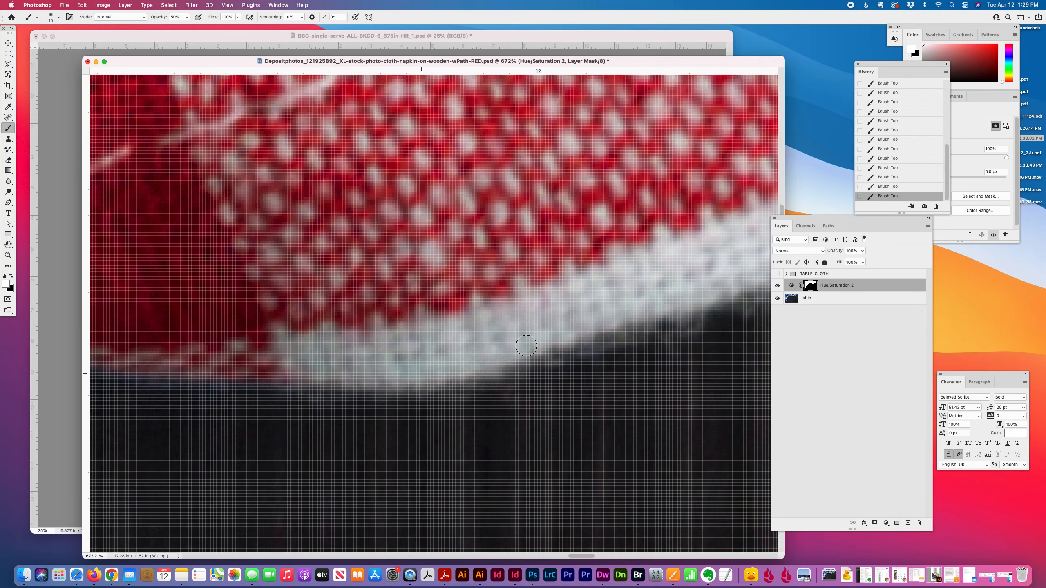
{"action": "scroll", "coordinate": [726, 276], "scroll_direction": "right", "scroll_amount": 5}
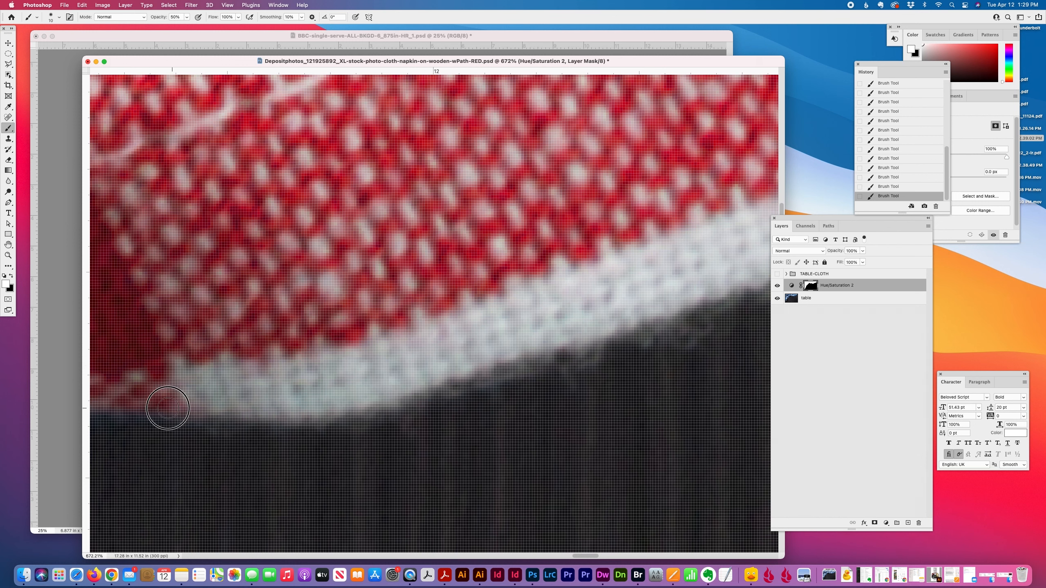
Step: Paint the layer mask over the blue fringe along the curved lower edge of the dark red fold between 11 and 12 inches
{"action": "scroll", "coordinate": [167, 408], "scroll_direction": "left", "scroll_amount": 11}
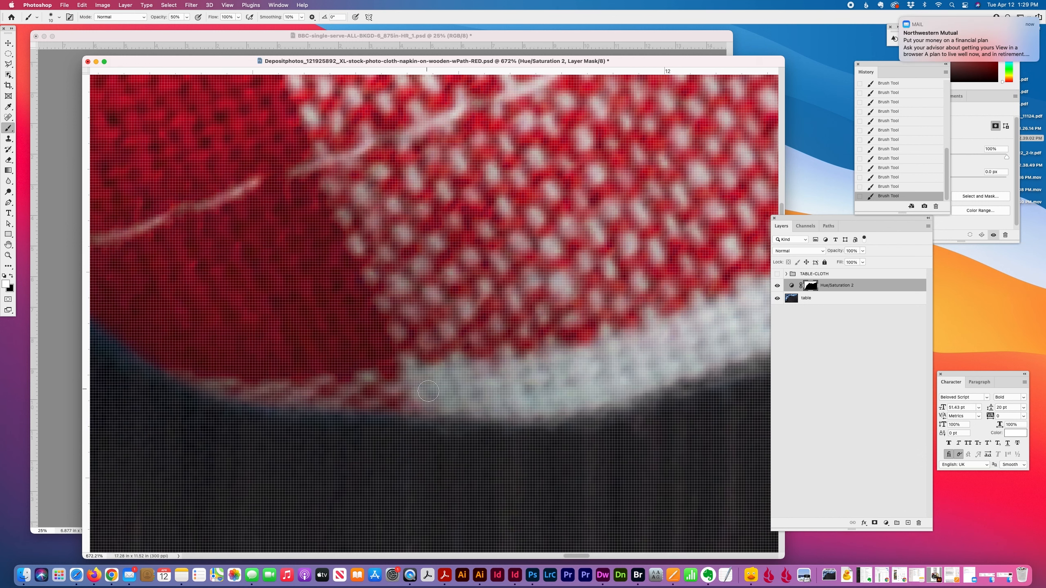
{"action": "mouse_move", "coordinate": [445, 410]}
{"action": "left_mouse_down"}
{"action": "mouse_move", "coordinate": [281, 408]}
{"action": "mouse_move", "coordinate": [175, 371]}
{"action": "left_mouse_up"}
{"action": "scroll", "coordinate": [175, 371], "scroll_direction": "left", "scroll_amount": 8}
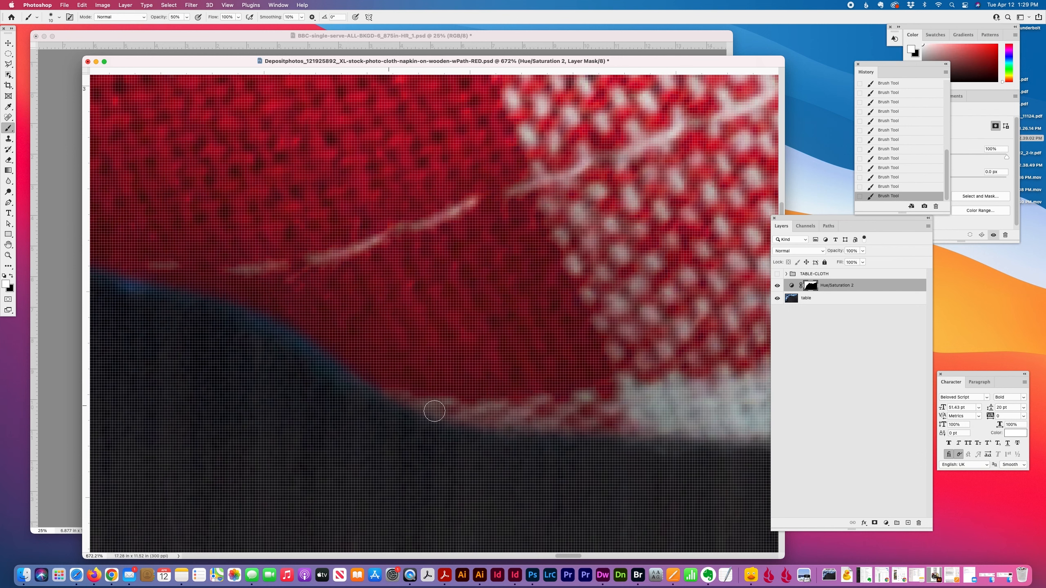
{"action": "mouse_move", "coordinate": [451, 411]}
{"action": "left_mouse_down"}
{"action": "mouse_move", "coordinate": [357, 378]}
{"action": "mouse_move", "coordinate": [256, 308]}
{"action": "mouse_move", "coordinate": [129, 276]}
{"action": "left_mouse_up"}
Step: Paint the layer mask along the shadowed blue edge of the cloth around the 11-inch ruler mark
{"action": "scroll", "coordinate": [136, 276], "scroll_direction": "left", "scroll_amount": 8}
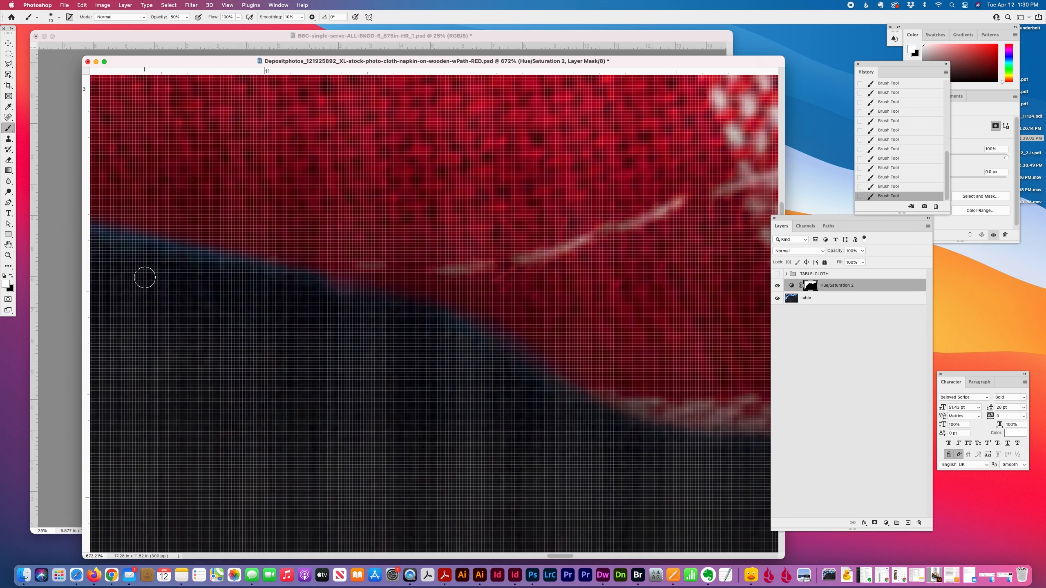
{"action": "mouse_move", "coordinate": [311, 271]}
{"action": "left_mouse_down"}
{"action": "mouse_move", "coordinate": [220, 266]}
{"action": "mouse_move", "coordinate": [189, 245]}
{"action": "left_mouse_up"}
{"action": "scroll", "coordinate": [273, 250], "scroll_direction": "left", "scroll_amount": 4}
{"action": "scroll", "coordinate": [272, 251], "scroll_direction": "left", "scroll_amount": 7}
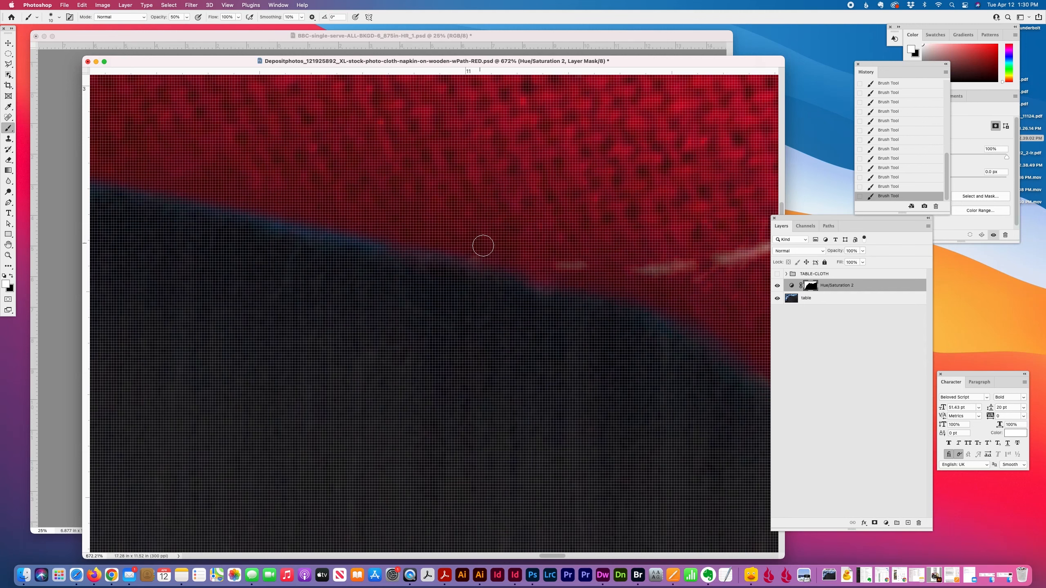
{"action": "mouse_move", "coordinate": [483, 246]}
{"action": "left_mouse_down"}
{"action": "mouse_move", "coordinate": [460, 253]}
{"action": "mouse_move", "coordinate": [323, 236]}
{"action": "mouse_move", "coordinate": [111, 181]}
{"action": "left_mouse_up"}
Step: Paint the layer mask along the cloth's lower edge from the dark red square across the dotted square toward 10 inches
{"action": "scroll", "coordinate": [282, 245], "scroll_direction": "left", "scroll_amount": 14}
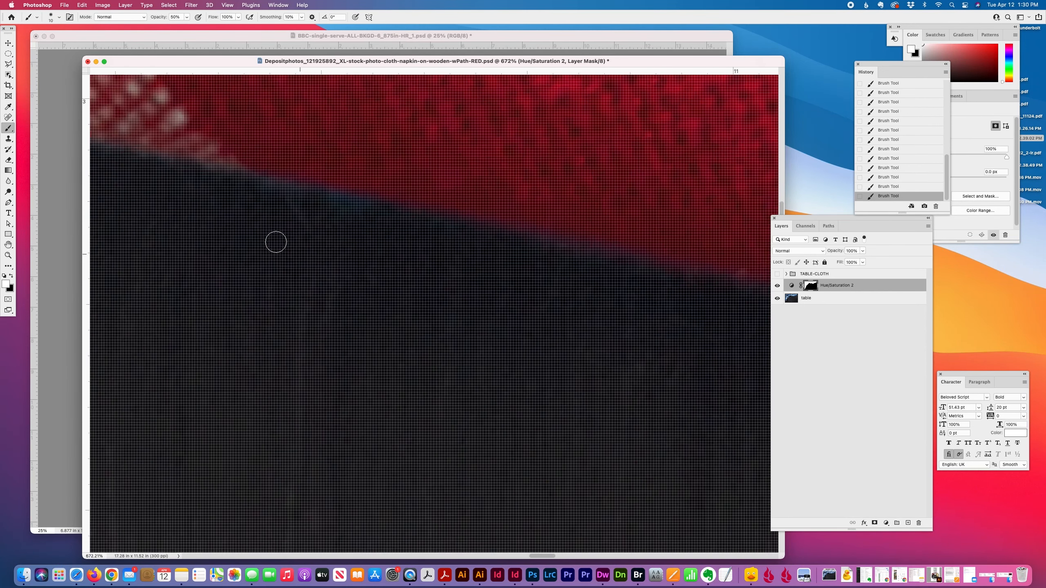
{"action": "scroll", "coordinate": [275, 242], "scroll_direction": "up", "scroll_amount": 3}
{"action": "left_click_drag", "start_coordinate": [400, 246], "coordinate": [212, 217]}
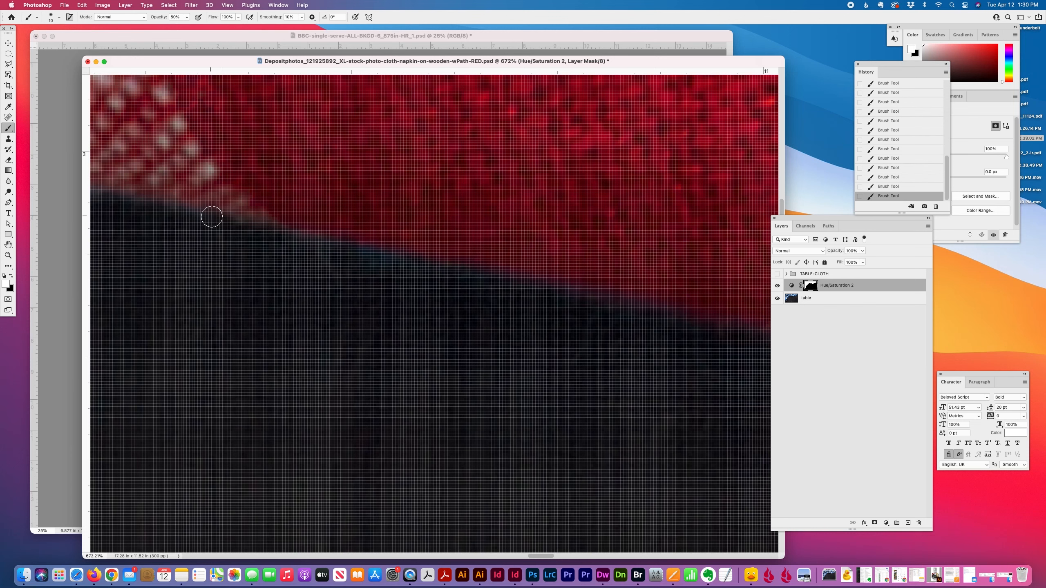
{"action": "scroll", "coordinate": [221, 223], "scroll_direction": "left", "scroll_amount": 12}
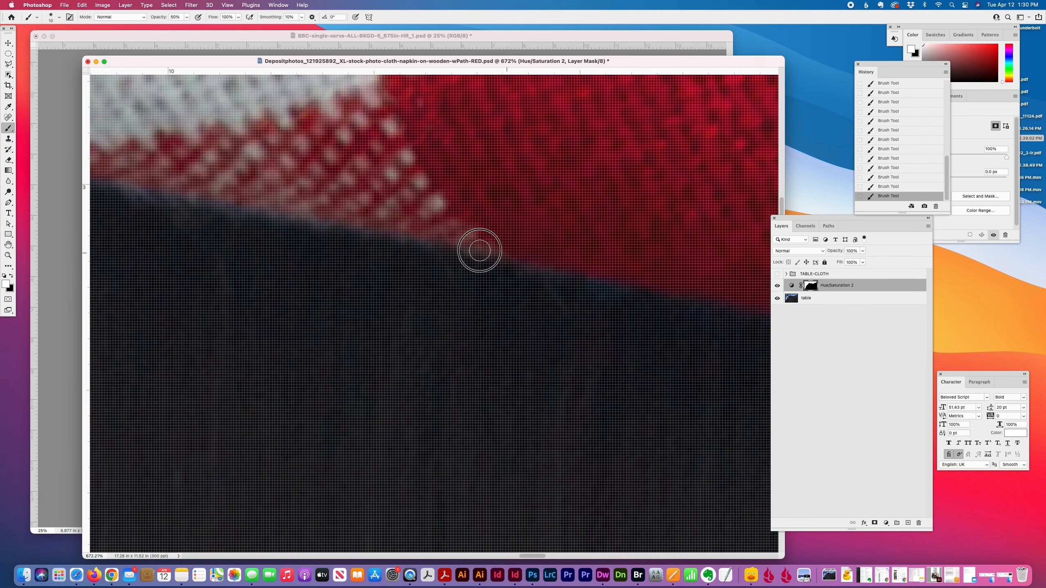
{"action": "left_click_drag", "start_coordinate": [479, 250], "coordinate": [194, 202]}
Step: Paint the layer mask along the edge where the dotted red square tapers into the white weave, past the 10-inch mark
{"action": "scroll", "coordinate": [194, 203], "scroll_direction": "left", "scroll_amount": 15}
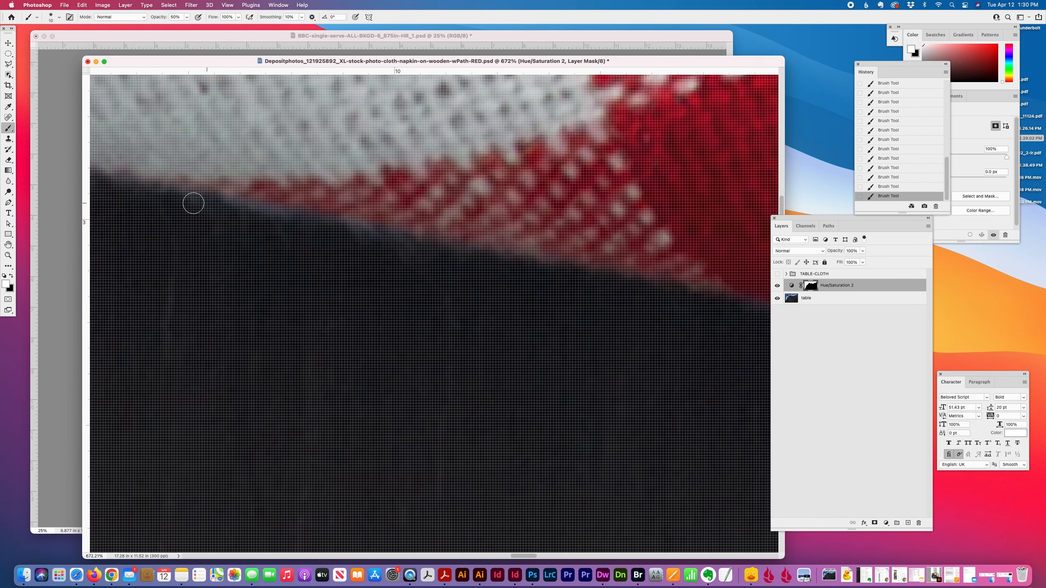
{"action": "left_click_drag", "start_coordinate": [450, 226], "coordinate": [190, 166]}
{"action": "scroll", "coordinate": [190, 166], "scroll_direction": "left", "scroll_amount": 10}
{"action": "scroll", "coordinate": [190, 166], "scroll_direction": "up", "scroll_amount": 5}
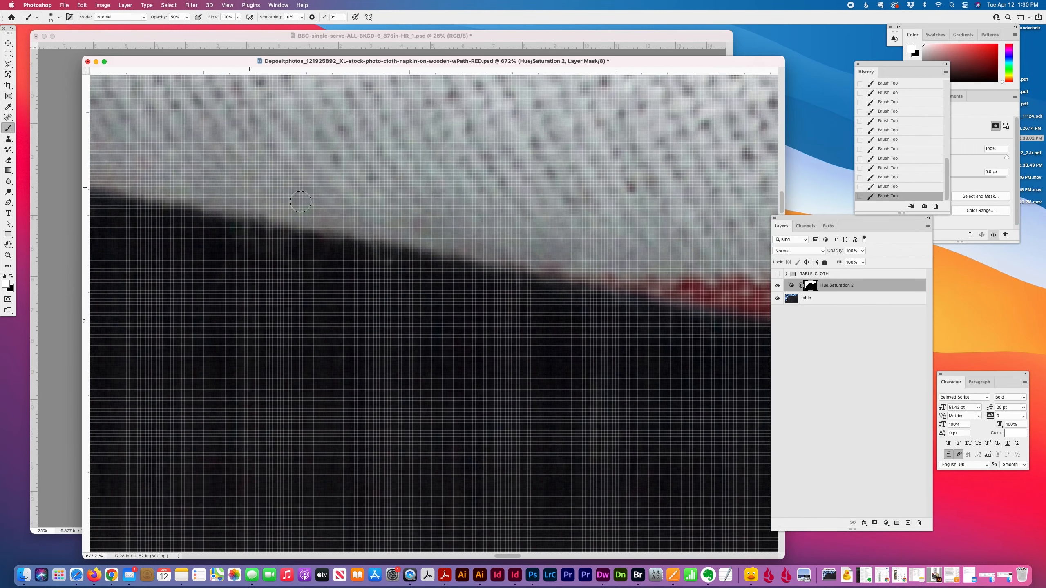
Step: Paint the layer mask along the lower edge of the white weave between the 10-inch and 9-inch ruler marks
{"action": "scroll", "coordinate": [592, 226], "scroll_direction": "left", "scroll_amount": 1}
{"action": "left_click_drag", "start_coordinate": [466, 250], "coordinate": [227, 210]}
{"action": "scroll", "coordinate": [214, 205], "scroll_direction": "left", "scroll_amount": 10}
{"action": "scroll", "coordinate": [214, 205], "scroll_direction": "up", "scroll_amount": 6}
{"action": "scroll", "coordinate": [331, 232], "scroll_direction": "left", "scroll_amount": 5}
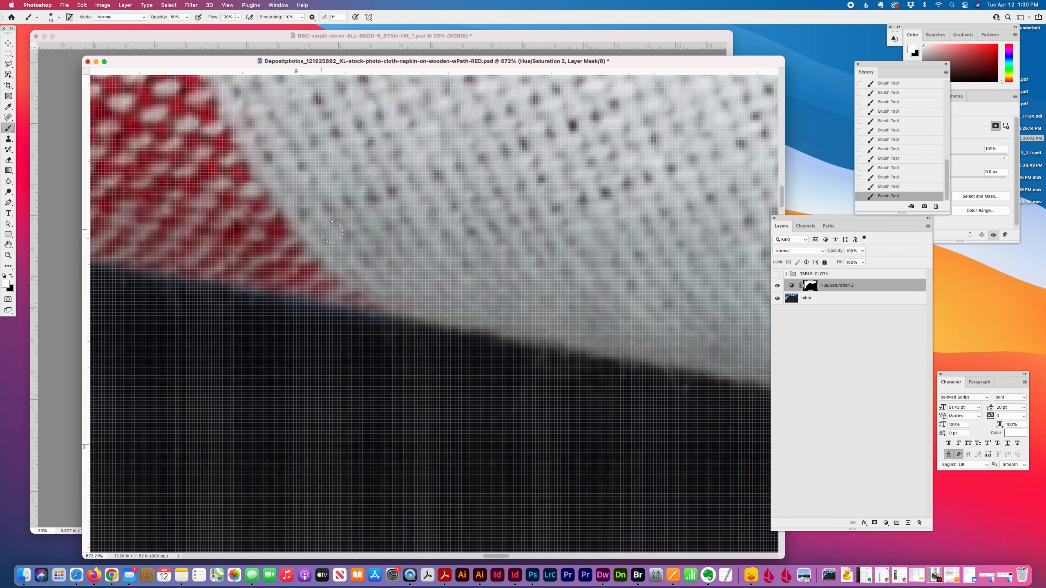
Step: Paint the layer mask over the blue fringe beneath the dotted red square around the 9-inch ruler mark
{"action": "left_click_drag", "start_coordinate": [395, 310], "coordinate": [120, 268]}
{"action": "scroll", "coordinate": [218, 268], "scroll_direction": "left", "scroll_amount": 10}
{"action": "left_click_drag", "start_coordinate": [447, 273], "coordinate": [119, 222]}
{"action": "scroll", "coordinate": [119, 221], "scroll_direction": "left", "scroll_amount": 8}
{"action": "scroll", "coordinate": [119, 222], "scroll_direction": "up", "scroll_amount": 3}
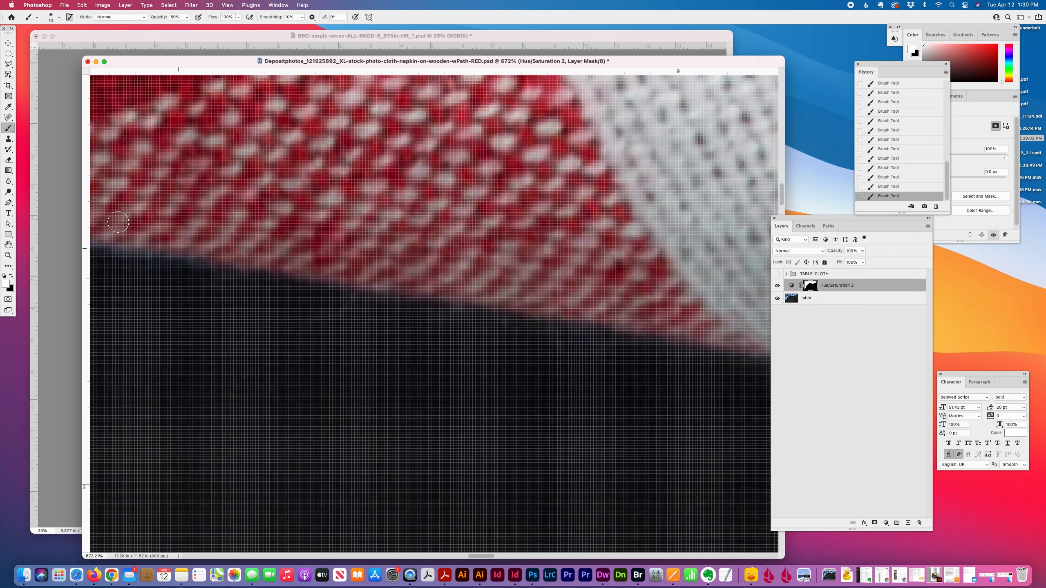
Step: Paint the layer mask along the lower edge from the dotted weave to the solid red square at the 8-inch mark
{"action": "left_click_drag", "start_coordinate": [406, 344], "coordinate": [118, 307]}
{"action": "scroll", "coordinate": [117, 305], "scroll_direction": "left", "scroll_amount": 8}
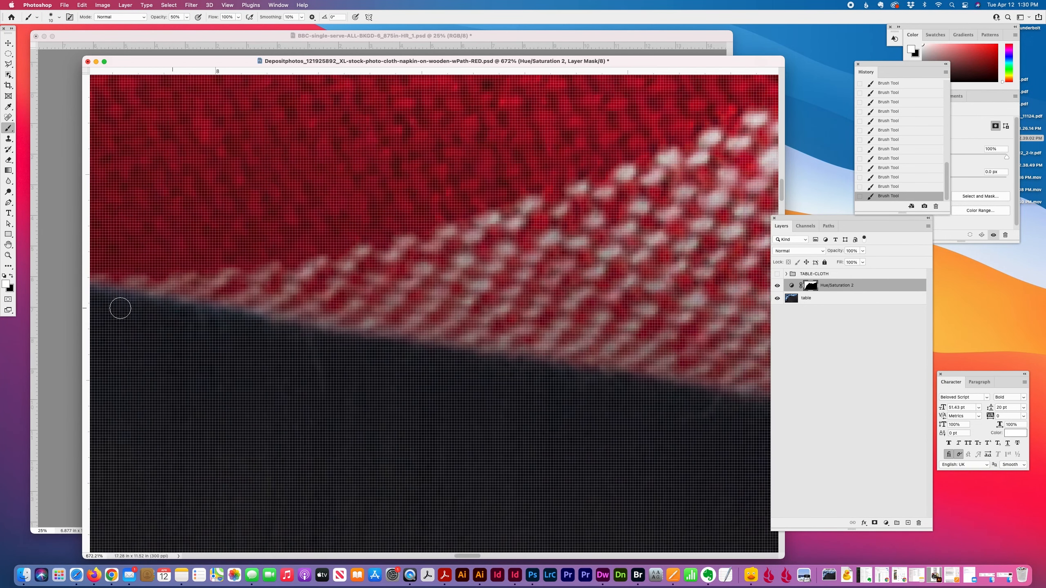
{"action": "scroll", "coordinate": [413, 335], "scroll_direction": "up", "scroll_amount": 2}
{"action": "left_click_drag", "start_coordinate": [407, 341], "coordinate": [123, 296]}
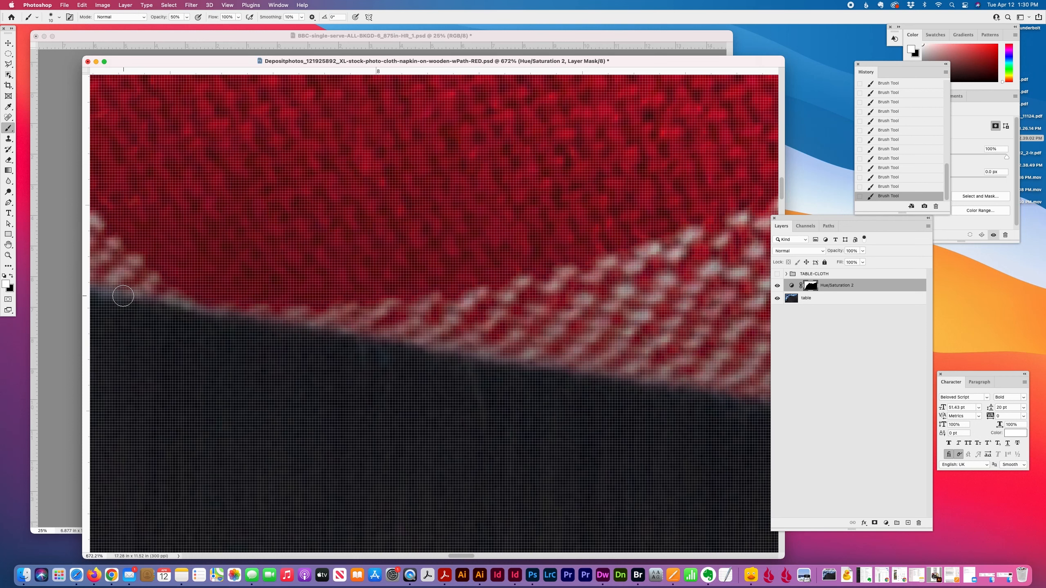
{"action": "scroll", "coordinate": [123, 296], "scroll_direction": "left", "scroll_amount": 10}
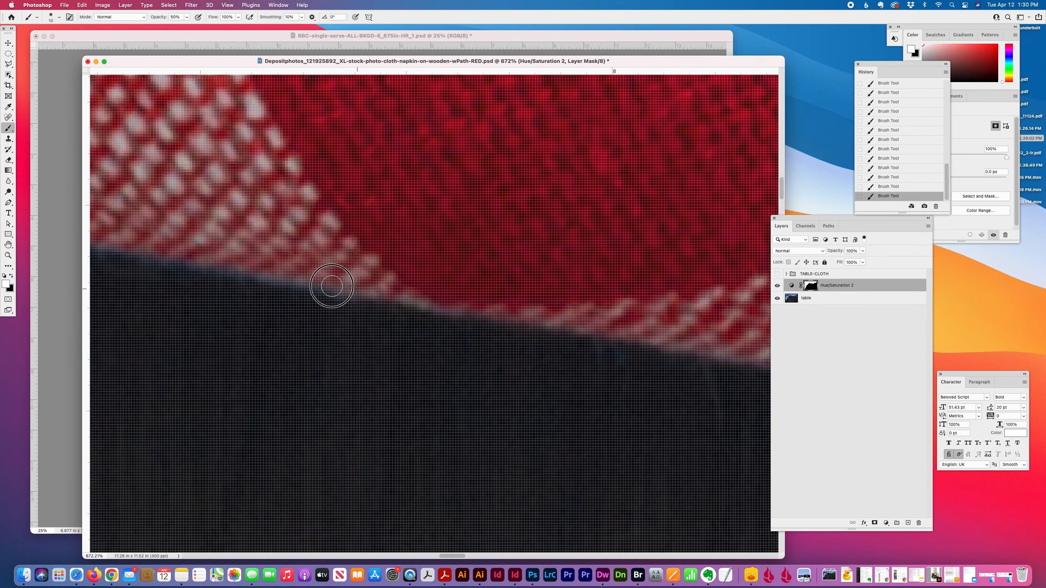
Step: Paint the layer mask over the blue fringe under the dotted red square between the 8-inch and 7-inch marks
{"action": "scroll", "coordinate": [241, 274], "scroll_direction": "left", "scroll_amount": 5}
{"action": "scroll", "coordinate": [242, 273], "scroll_direction": "up", "scroll_amount": 2}
{"action": "scroll", "coordinate": [243, 274], "scroll_direction": "left", "scroll_amount": 2}
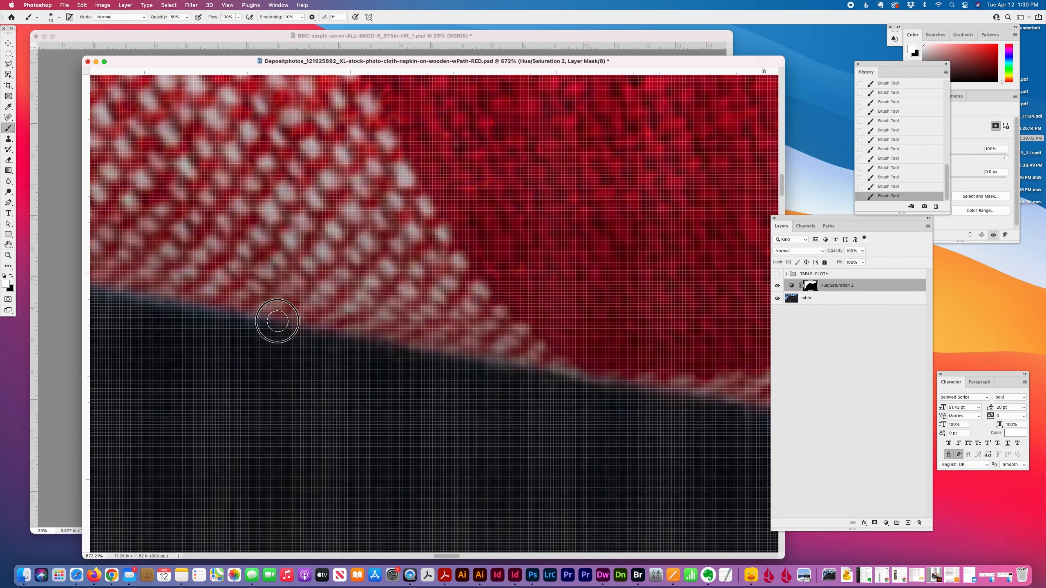
{"action": "scroll", "coordinate": [496, 329], "scroll_direction": "left", "scroll_amount": 5}
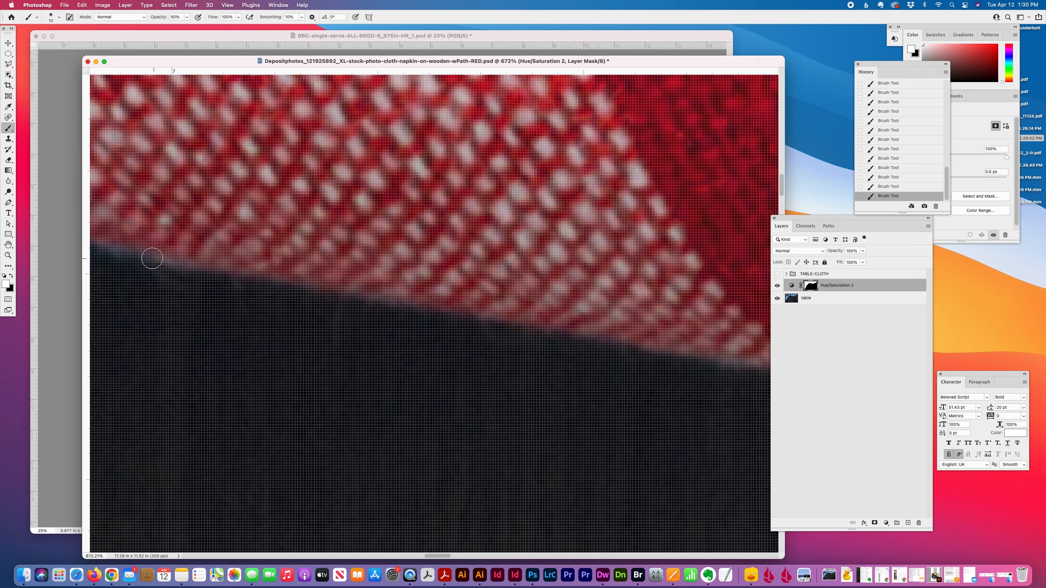
{"action": "scroll", "coordinate": [152, 258], "scroll_direction": "up", "scroll_amount": 4}
{"action": "scroll", "coordinate": [152, 258], "scroll_direction": "left", "scroll_amount": 5}
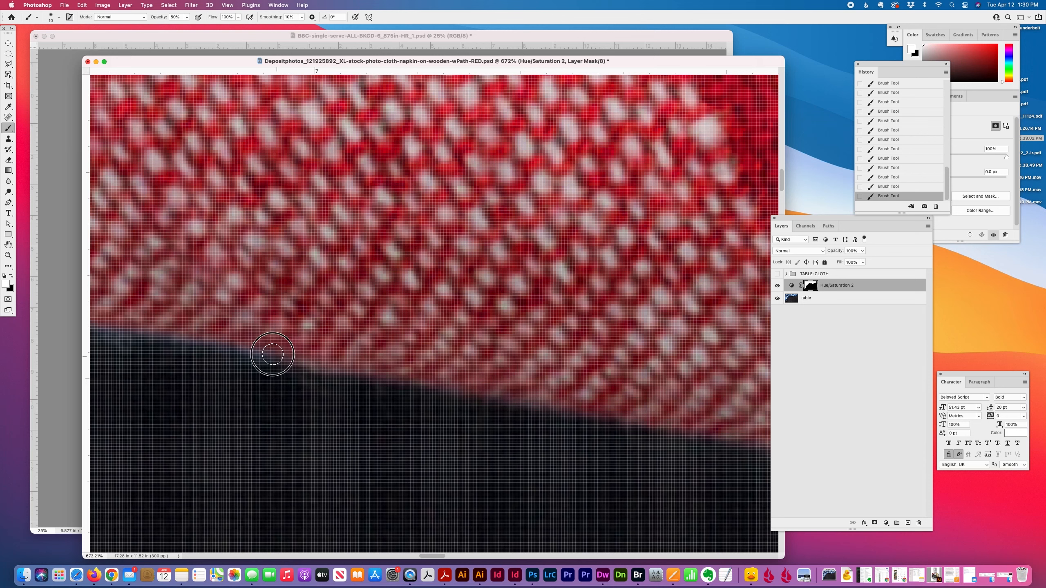
Step: Paint the layer mask around the inner fold corner just before the 7-inch mark, where the cloth edge turns diagonally downward
{"action": "scroll", "coordinate": [195, 351], "scroll_direction": "up", "scroll_amount": 4}
{"action": "scroll", "coordinate": [194, 351], "scroll_direction": "left", "scroll_amount": 7}
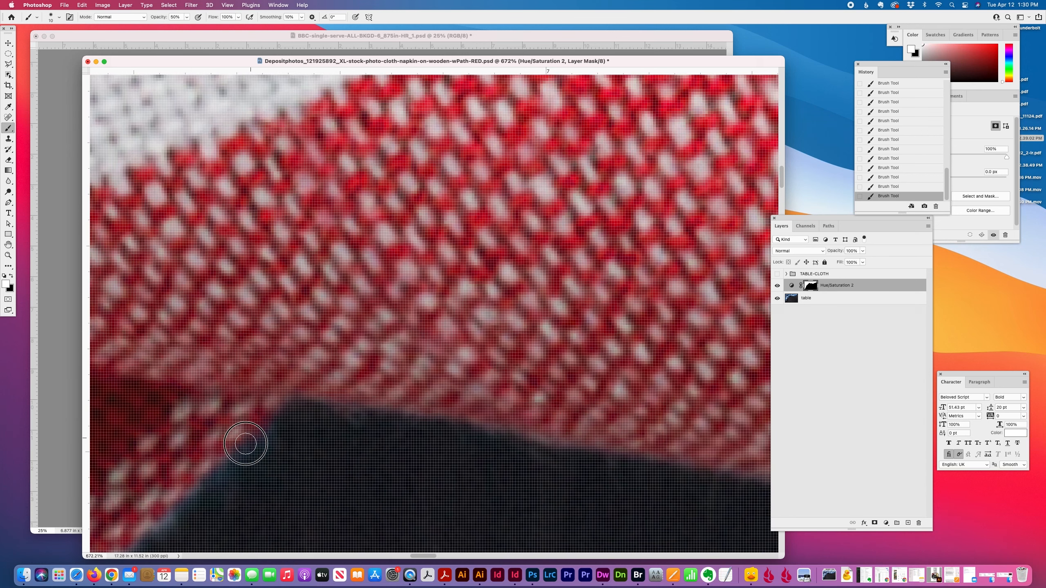
{"action": "scroll", "coordinate": [234, 455], "scroll_direction": "down", "scroll_amount": 3}
{"action": "scroll", "coordinate": [233, 455], "scroll_direction": "left", "scroll_amount": 3}
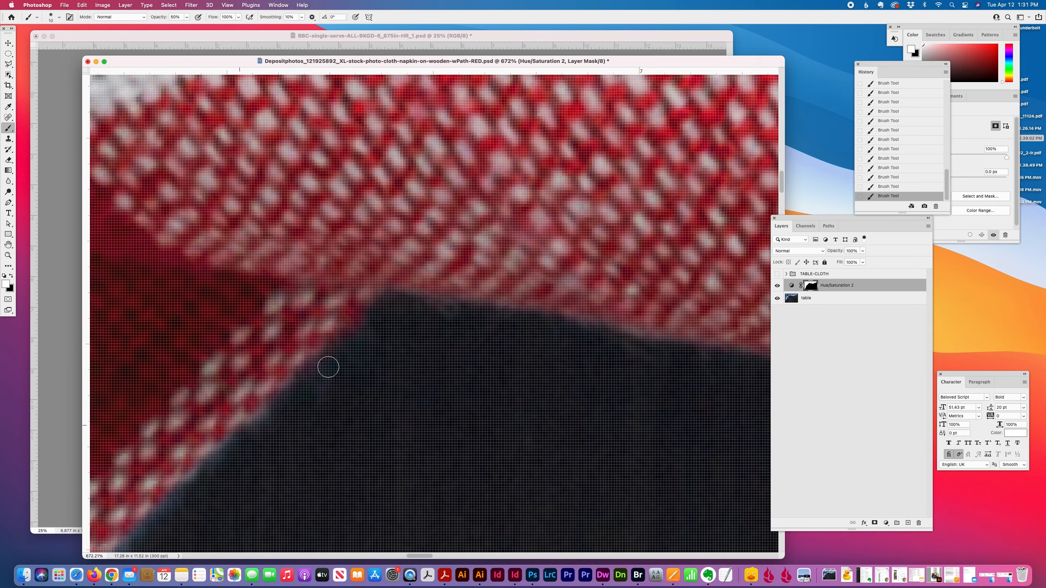
{"action": "scroll", "coordinate": [328, 367], "scroll_direction": "left", "scroll_amount": 5}
{"action": "scroll", "coordinate": [328, 366], "scroll_direction": "down", "scroll_amount": 5}
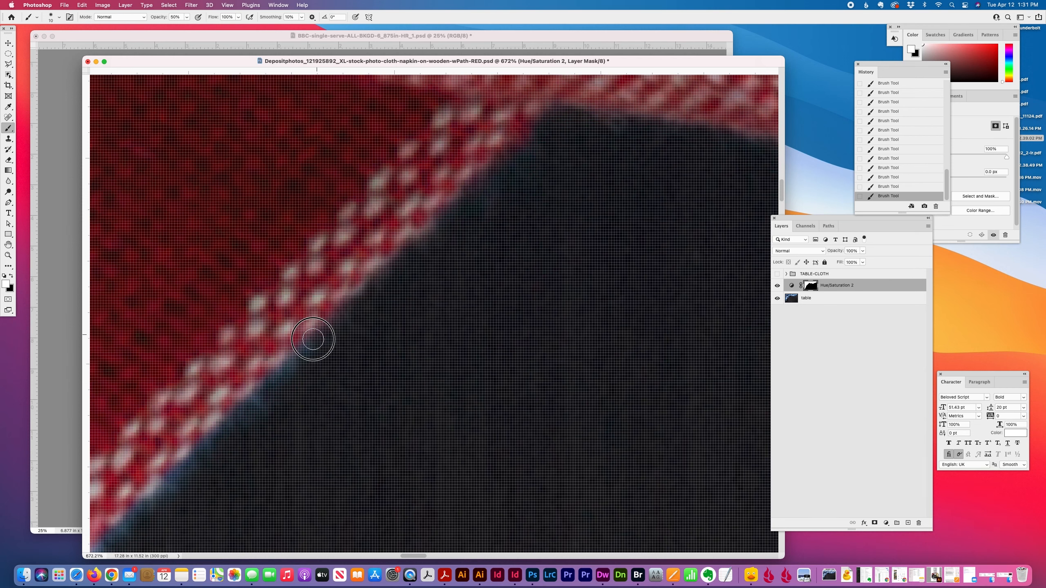
Step: Paint the layer mask along the dark red square's diagonal dotted border down to the white band near the 6-inch mark
{"action": "scroll", "coordinate": [328, 336], "scroll_direction": "down", "scroll_amount": 5}
{"action": "scroll", "coordinate": [328, 336], "scroll_direction": "left", "scroll_amount": 3}
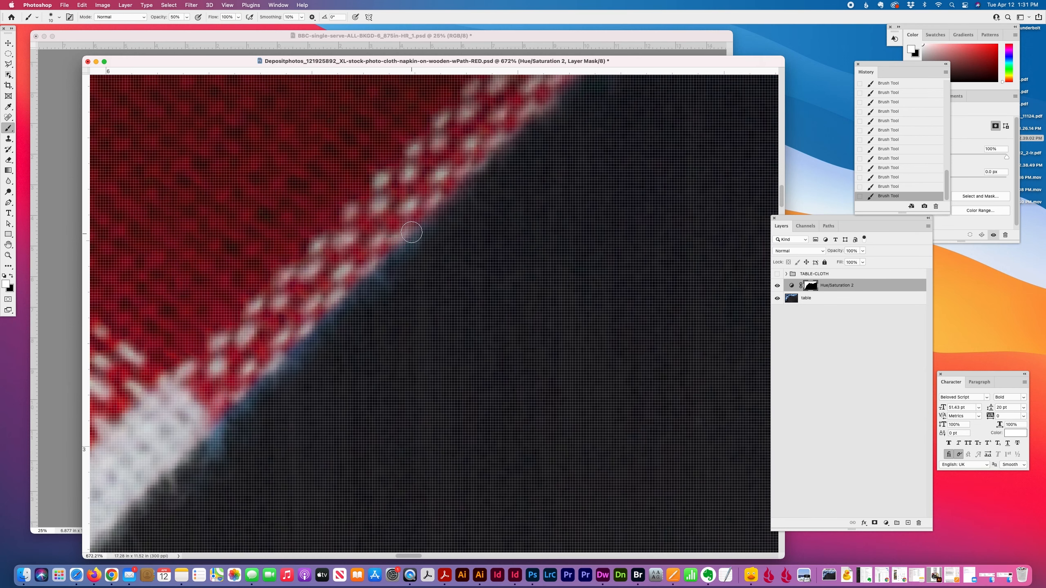
{"action": "mouse_move", "coordinate": [411, 233]}
{"action": "left_mouse_down"}
{"action": "mouse_move", "coordinate": [272, 385]}
{"action": "mouse_move", "coordinate": [226, 413]}
{"action": "mouse_move", "coordinate": [215, 444]}
{"action": "left_mouse_up"}
{"action": "scroll", "coordinate": [282, 401], "scroll_direction": "down", "scroll_amount": 5}
{"action": "scroll", "coordinate": [282, 402], "scroll_direction": "left", "scroll_amount": 4}
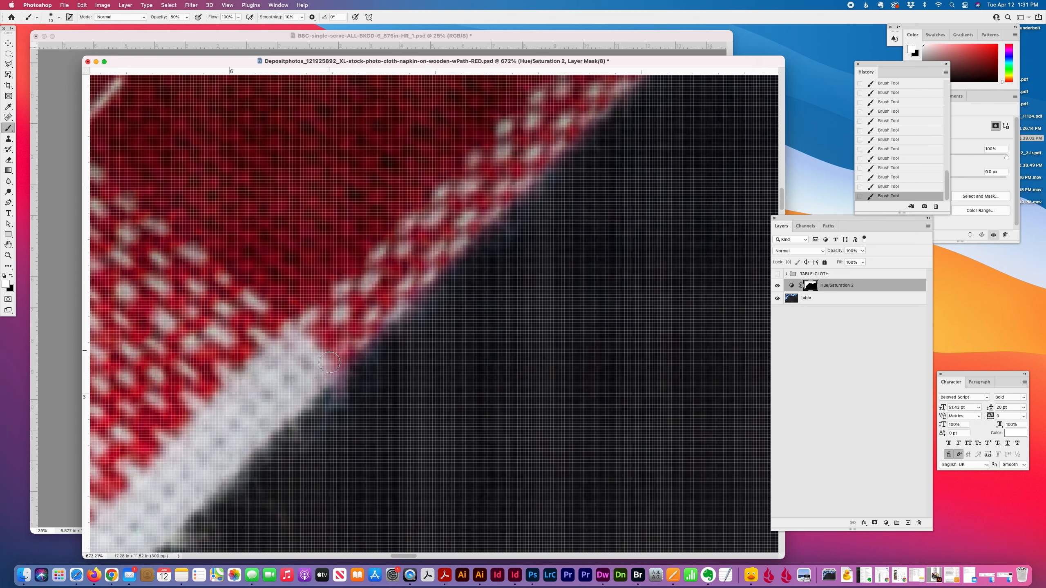
{"action": "mouse_move", "coordinate": [336, 276]}
{"action": "left_mouse_down"}
{"action": "mouse_move", "coordinate": [319, 309]}
{"action": "mouse_move", "coordinate": [274, 335]}
{"action": "left_mouse_up"}
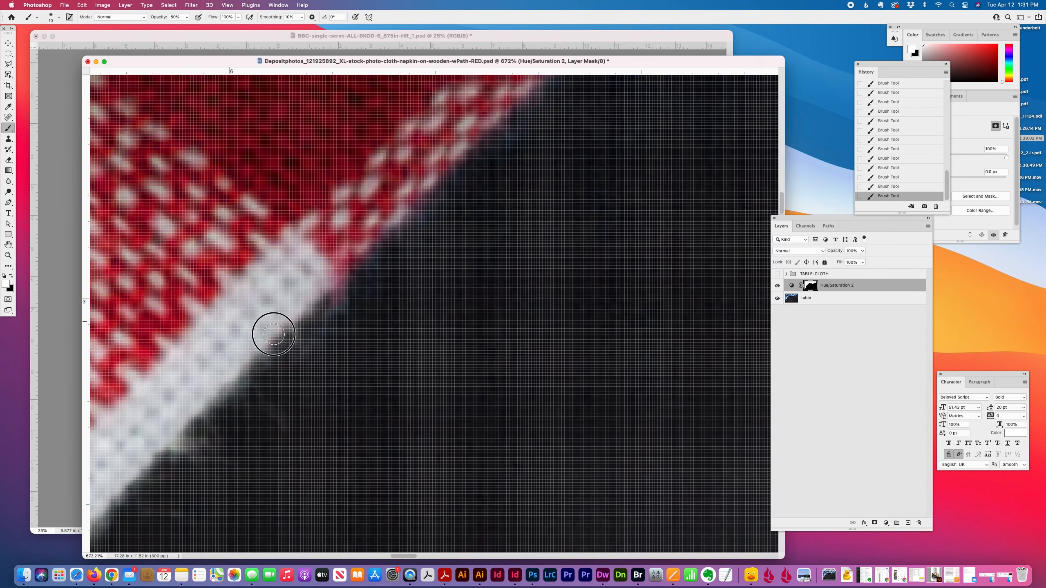
Step: Paint the layer mask along the white band's diagonal edge and onto the next red square's dotted border, between 6 and 5 inches
{"action": "scroll", "coordinate": [216, 391], "scroll_direction": "left", "scroll_amount": 10}
{"action": "scroll", "coordinate": [216, 391], "scroll_direction": "down", "scroll_amount": 8}
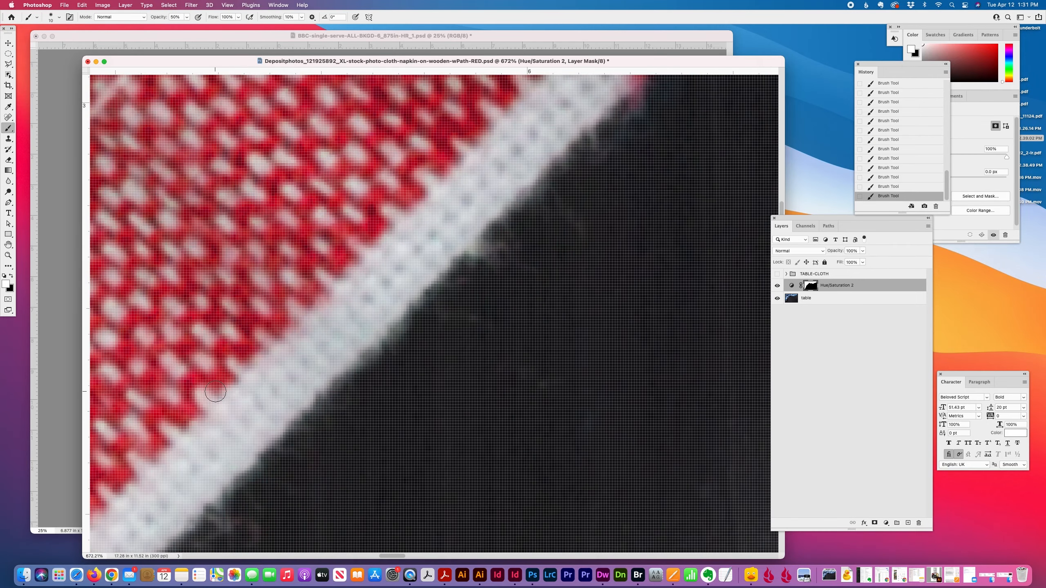
{"action": "scroll", "coordinate": [214, 392], "scroll_direction": "down", "scroll_amount": 8}
{"action": "scroll", "coordinate": [214, 392], "scroll_direction": "left", "scroll_amount": 4}
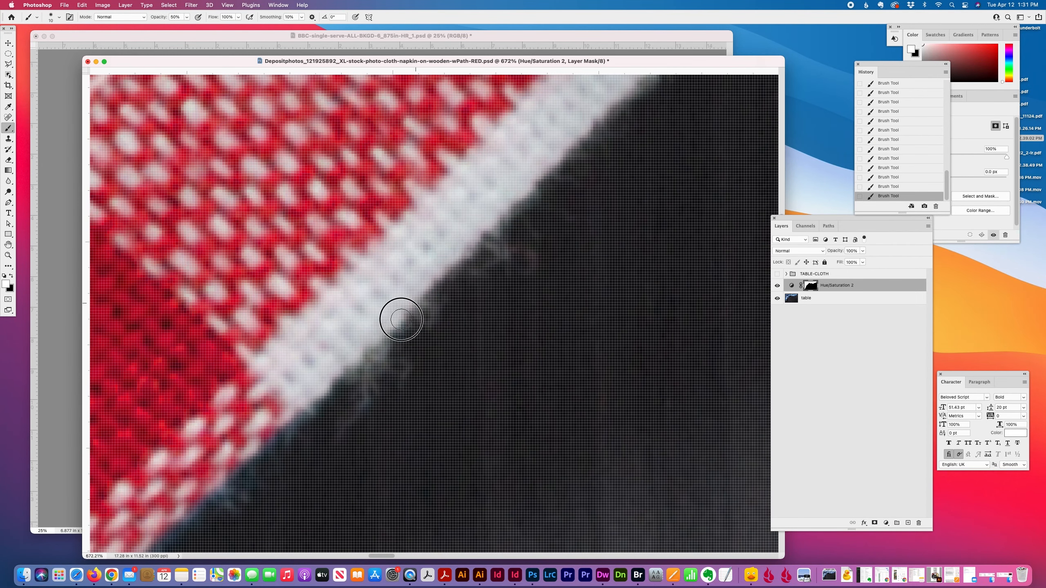
{"action": "scroll", "coordinate": [364, 299], "scroll_direction": "left", "scroll_amount": 7}
{"action": "scroll", "coordinate": [364, 299], "scroll_direction": "down", "scroll_amount": 6}
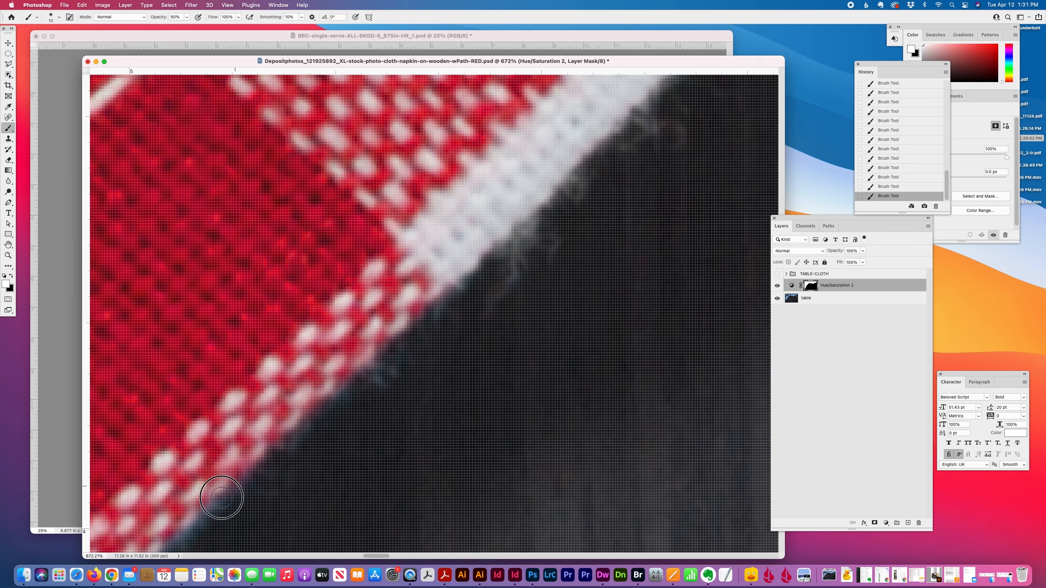
Step: Paint the layer mask over the blue fringe along the bright red square's diagonal dotted border around the 5-inch mark
{"action": "scroll", "coordinate": [315, 361], "scroll_direction": "down", "scroll_amount": 6}
{"action": "scroll", "coordinate": [314, 361], "scroll_direction": "left", "scroll_amount": 3}
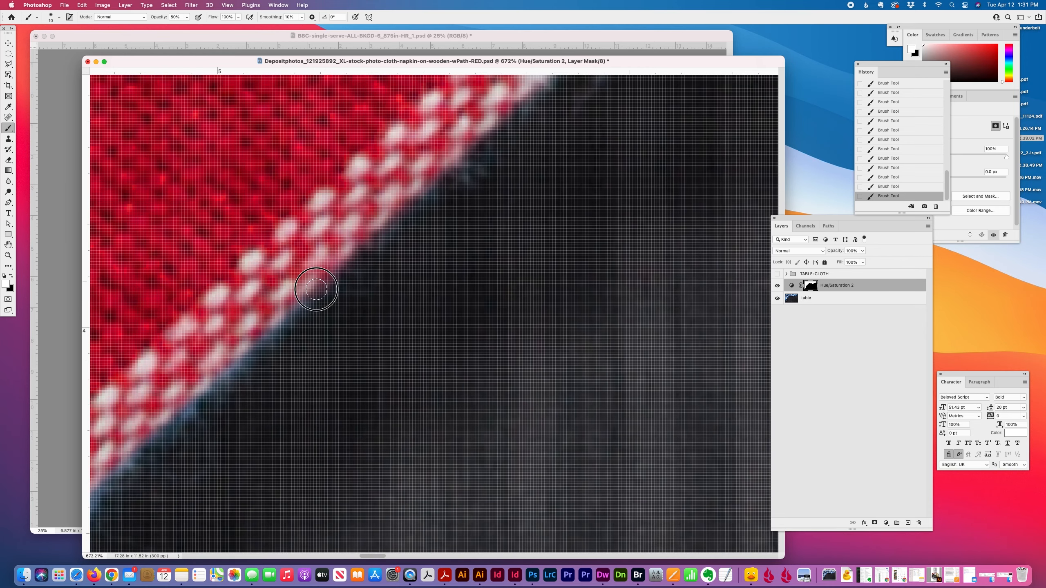
{"action": "scroll", "coordinate": [383, 311], "scroll_direction": "down", "scroll_amount": 5}
{"action": "scroll", "coordinate": [382, 311], "scroll_direction": "left", "scroll_amount": 4}
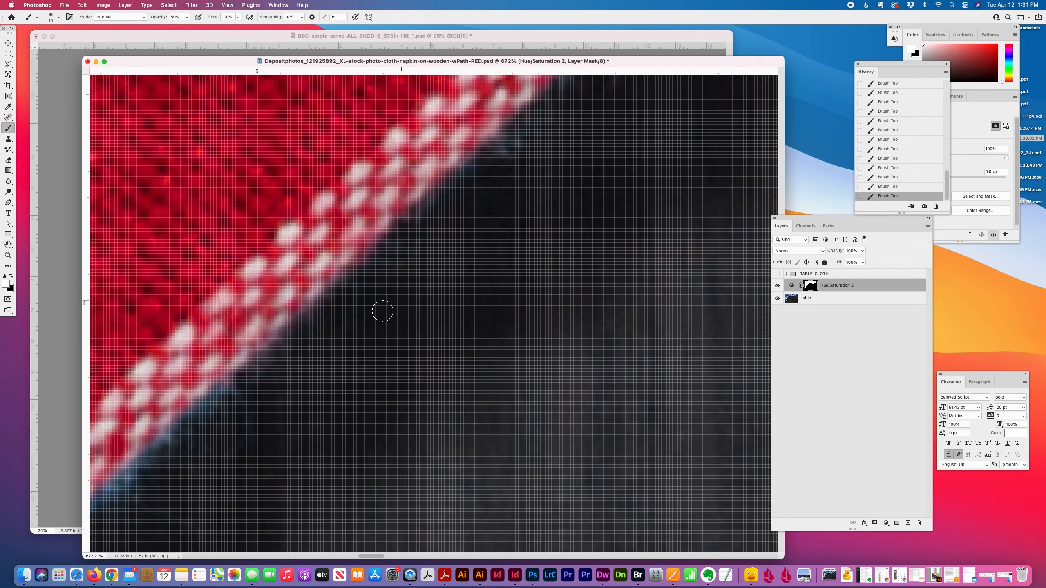
{"action": "scroll", "coordinate": [383, 311], "scroll_direction": "down", "scroll_amount": 3}
{"action": "scroll", "coordinate": [382, 312], "scroll_direction": "left", "scroll_amount": 4}
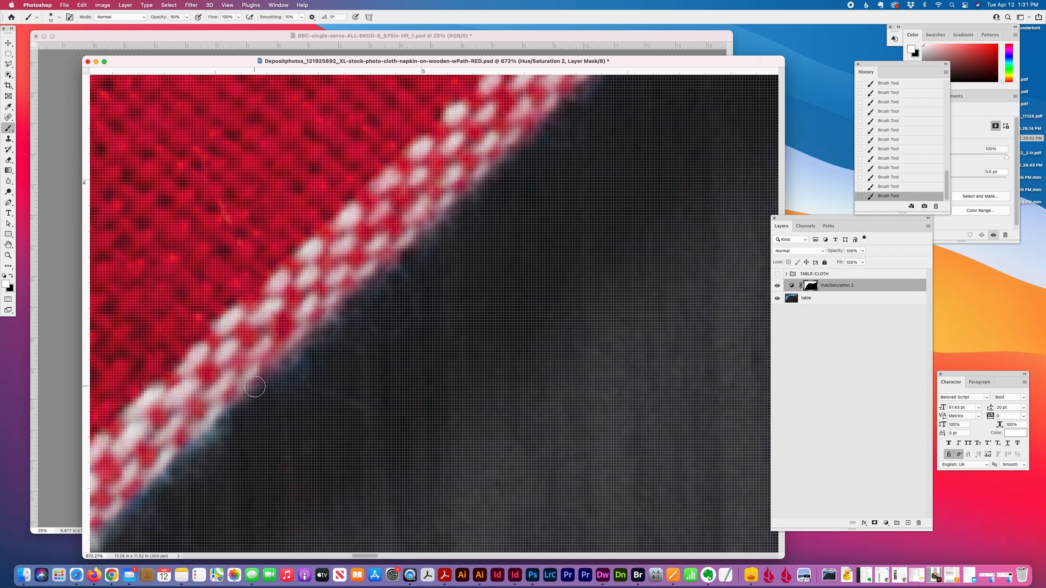
Step: Paint the layer mask over the remaining blue fringe where the red square's dotted border meets the white band before the 5-inch mark
{"action": "scroll", "coordinate": [254, 386], "scroll_direction": "down", "scroll_amount": 4}
{"action": "scroll", "coordinate": [254, 387], "scroll_direction": "left", "scroll_amount": 5}
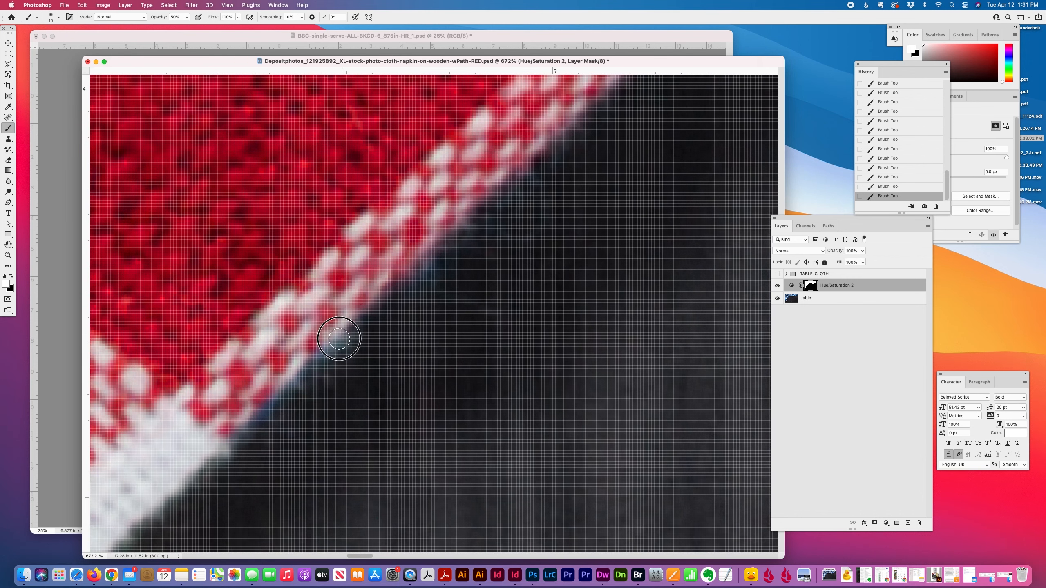
{"action": "scroll", "coordinate": [335, 383], "scroll_direction": "down", "scroll_amount": 4}
{"action": "scroll", "coordinate": [335, 384], "scroll_direction": "left", "scroll_amount": 5}
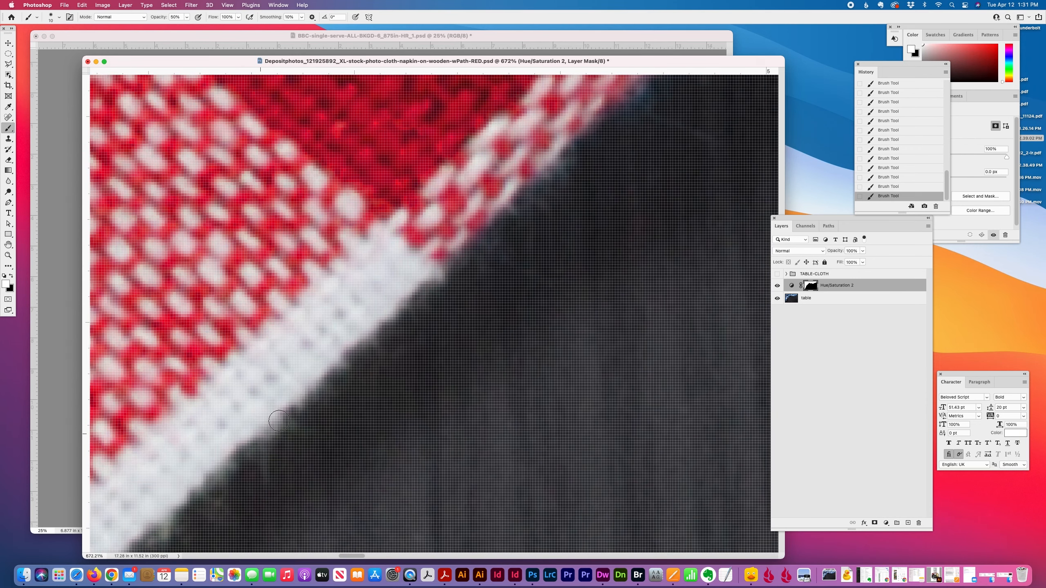
Step: Paint the layer mask along the white band's diagonal edge past the 4-inch mark to the next solid red square
{"action": "scroll", "coordinate": [279, 421], "scroll_direction": "down", "scroll_amount": 2}
{"action": "scroll", "coordinate": [279, 421], "scroll_direction": "left", "scroll_amount": 2}
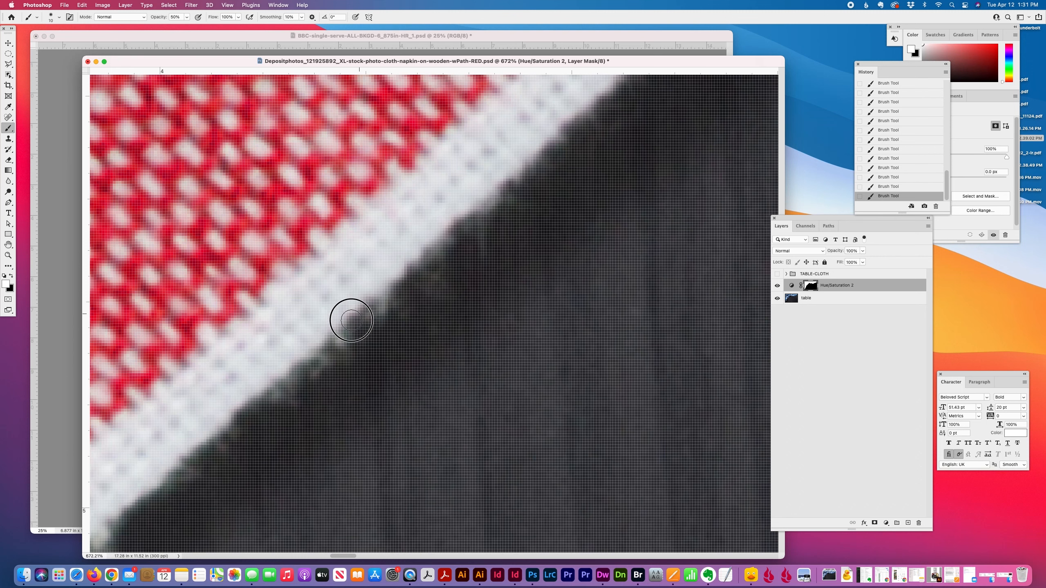
{"action": "scroll", "coordinate": [224, 383], "scroll_direction": "down", "scroll_amount": 5}
{"action": "scroll", "coordinate": [224, 382], "scroll_direction": "left", "scroll_amount": 3}
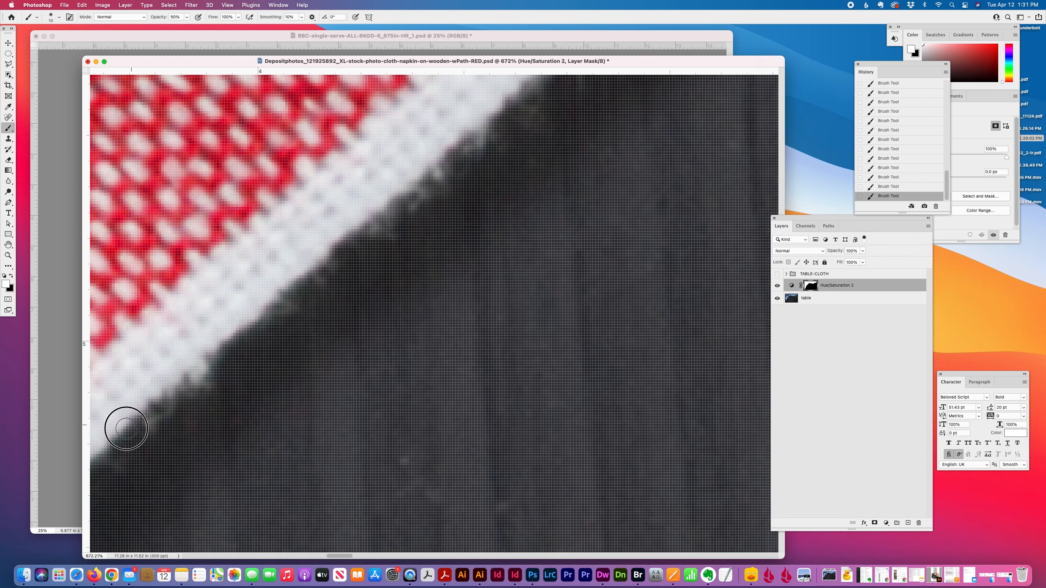
{"action": "scroll", "coordinate": [230, 373], "scroll_direction": "down", "scroll_amount": 5}
{"action": "scroll", "coordinate": [231, 372], "scroll_direction": "left", "scroll_amount": 8}
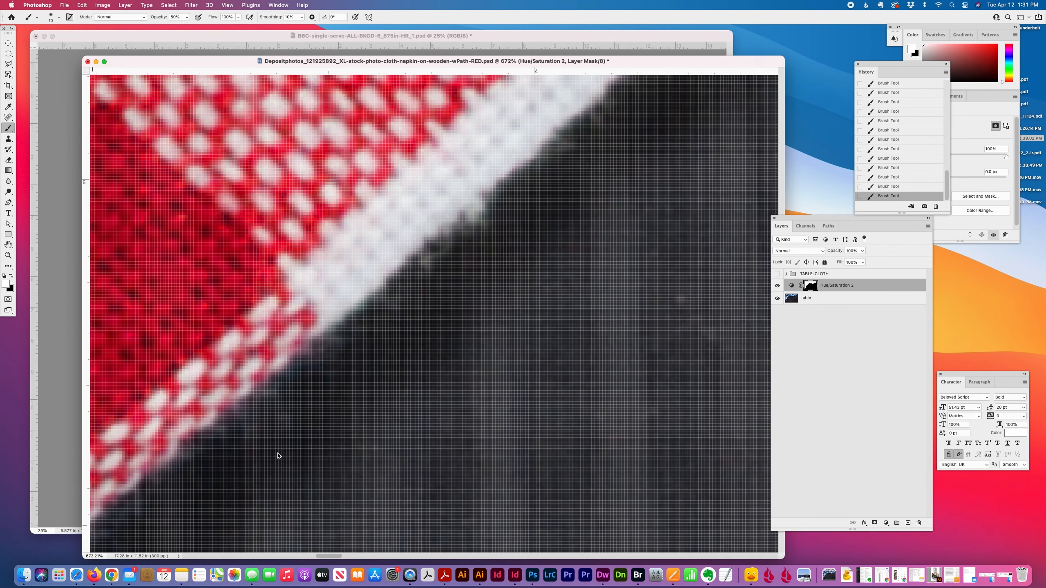
Step: Paint the layer mask over the blue fringe along the red square's diagonal dotted border between the 4-inch and 3-inch marks
{"action": "scroll", "coordinate": [278, 455], "scroll_direction": "left", "scroll_amount": 6}
{"action": "scroll", "coordinate": [278, 456], "scroll_direction": "down", "scroll_amount": 3}
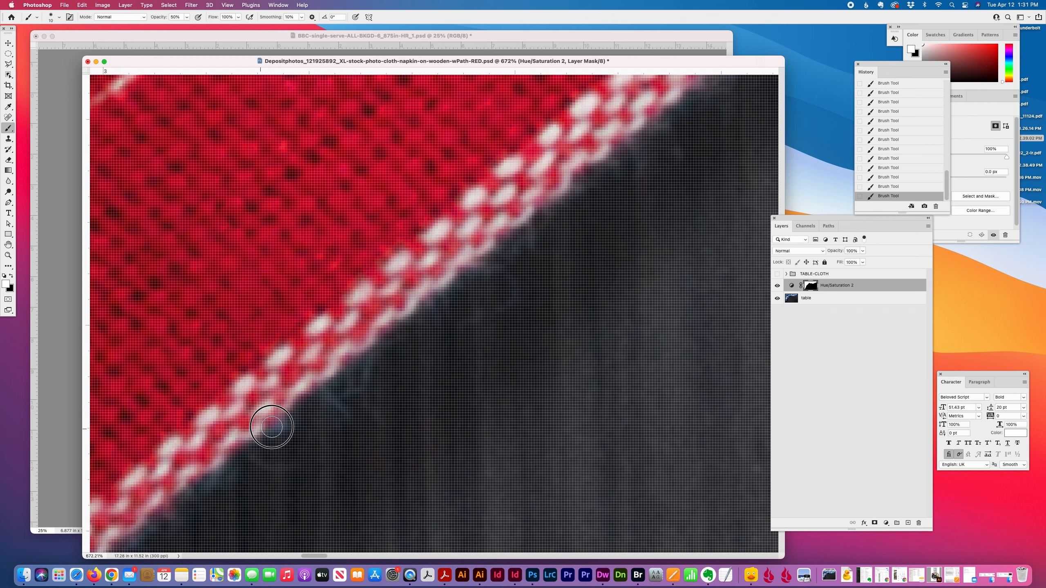
{"action": "left_click_drag", "start_coordinate": [272, 427], "coordinate": [283, 423]}
{"action": "scroll", "coordinate": [475, 270], "scroll_direction": "left", "scroll_amount": 10}
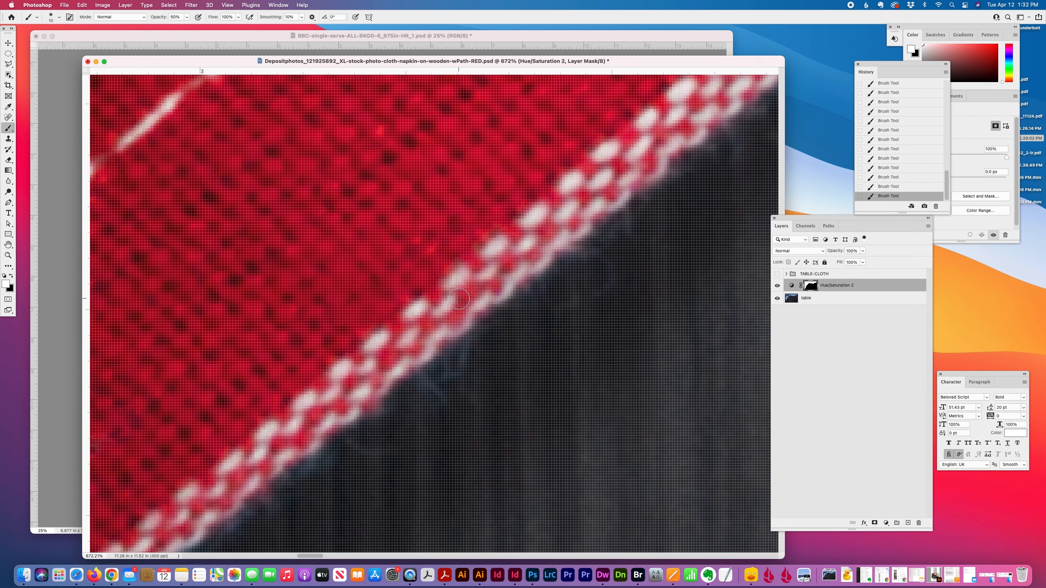
{"action": "scroll", "coordinate": [405, 317], "scroll_direction": "left", "scroll_amount": 1}
{"action": "scroll", "coordinate": [405, 316], "scroll_direction": "down", "scroll_amount": 1}
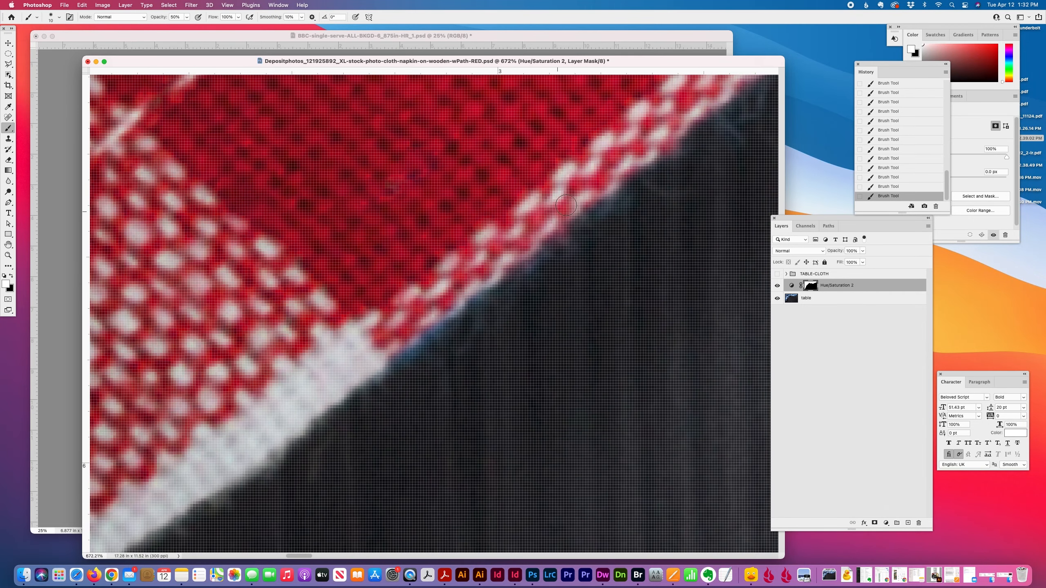
Step: Paint the layer mask from the dotted border at the 3-inch mark along the white strip to the corner above the vertical edge
{"action": "mouse_move", "coordinate": [604, 202]}
{"action": "left_mouse_down"}
{"action": "mouse_move", "coordinate": [484, 272]}
{"action": "mouse_move", "coordinate": [473, 296]}
{"action": "mouse_move", "coordinate": [378, 366]}
{"action": "left_mouse_up"}
{"action": "scroll", "coordinate": [386, 273], "scroll_direction": "left", "scroll_amount": 10}
{"action": "scroll", "coordinate": [385, 273], "scroll_direction": "down", "scroll_amount": 10}
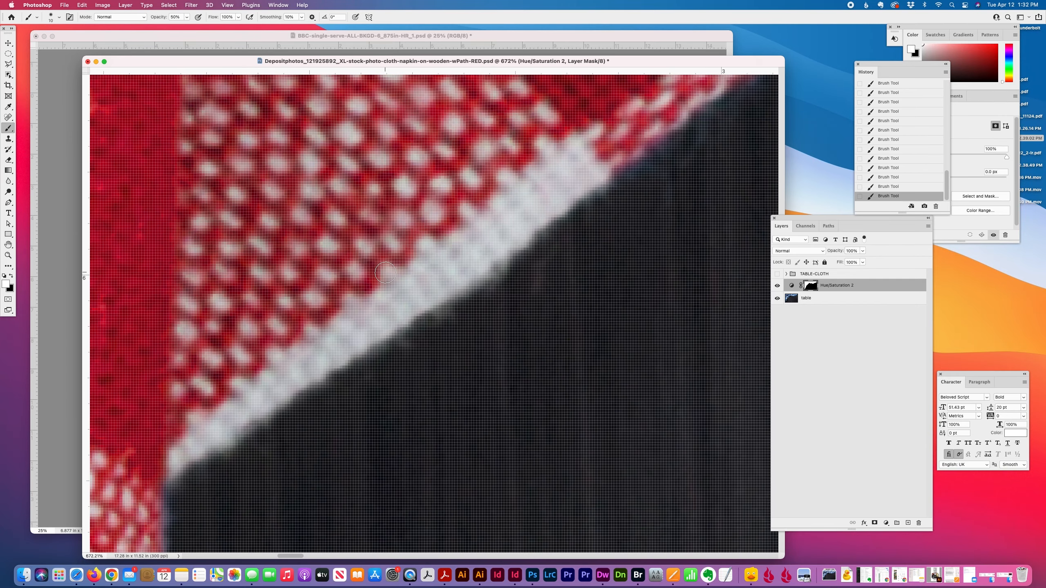
{"action": "scroll", "coordinate": [385, 273], "scroll_direction": "down", "scroll_amount": 1}
{"action": "scroll", "coordinate": [385, 273], "scroll_direction": "left", "scroll_amount": 1}
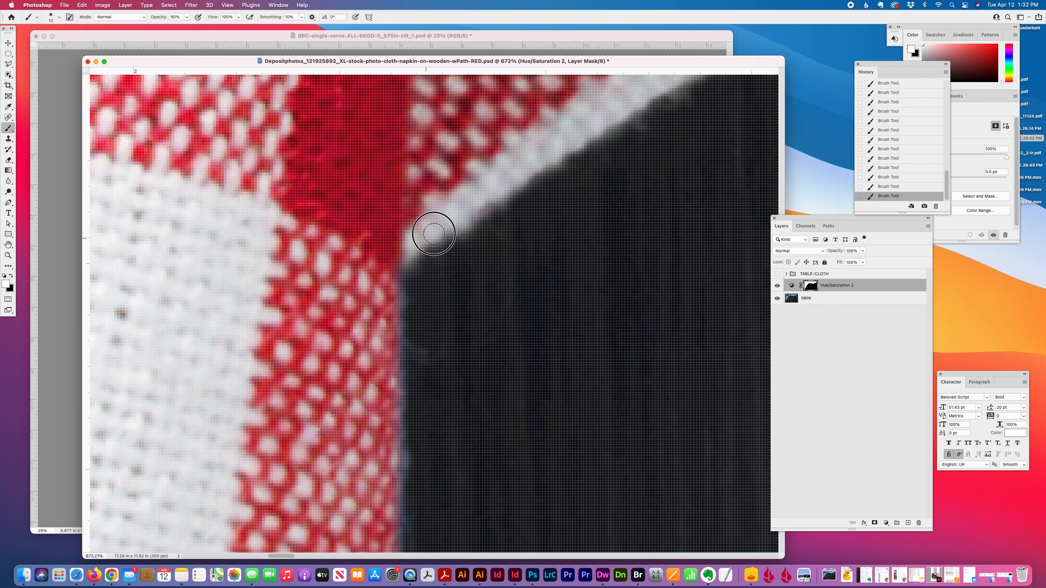
{"action": "scroll", "coordinate": [602, 135], "scroll_direction": "up", "scroll_amount": 5}
{"action": "scroll", "coordinate": [602, 134], "scroll_direction": "right", "scroll_amount": 2}
{"action": "scroll", "coordinate": [604, 134], "scroll_direction": "right", "scroll_amount": 3}
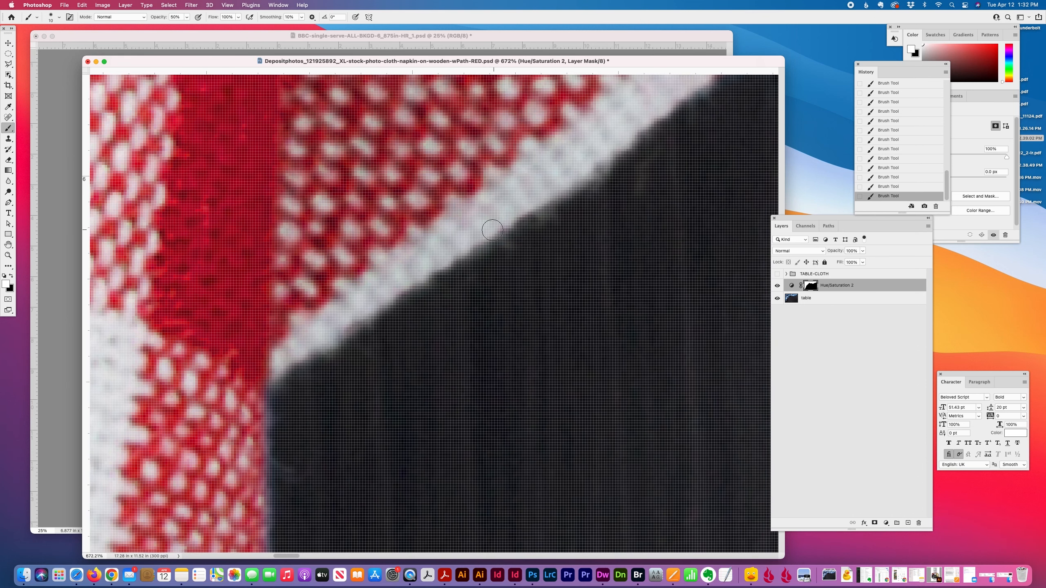
Step: Paint the layer mask down the blue fringe on the vertical edge of the dotted red stripe, from the corner past 7 inches
{"action": "scroll", "coordinate": [492, 230], "scroll_direction": "down", "scroll_amount": 5}
{"action": "scroll", "coordinate": [492, 230], "scroll_direction": "left", "scroll_amount": 5}
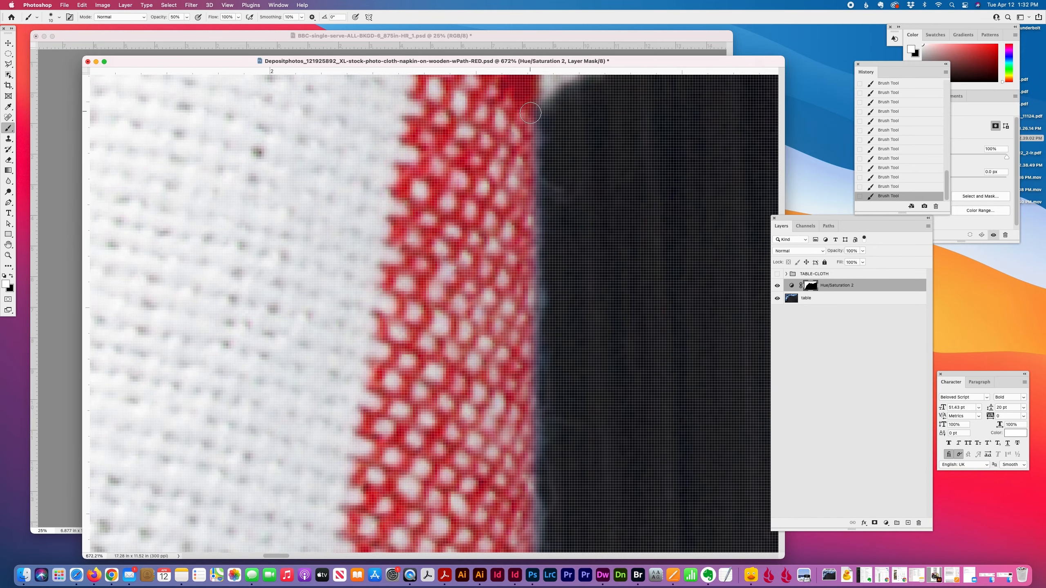
{"action": "mouse_move", "coordinate": [531, 112]}
{"action": "left_mouse_down"}
{"action": "mouse_move", "coordinate": [518, 274]}
{"action": "mouse_move", "coordinate": [534, 214]}
{"action": "mouse_move", "coordinate": [537, 100]}
{"action": "mouse_move", "coordinate": [534, 361]}
{"action": "left_mouse_up"}
{"action": "scroll", "coordinate": [566, 328], "scroll_direction": "down", "scroll_amount": 3}
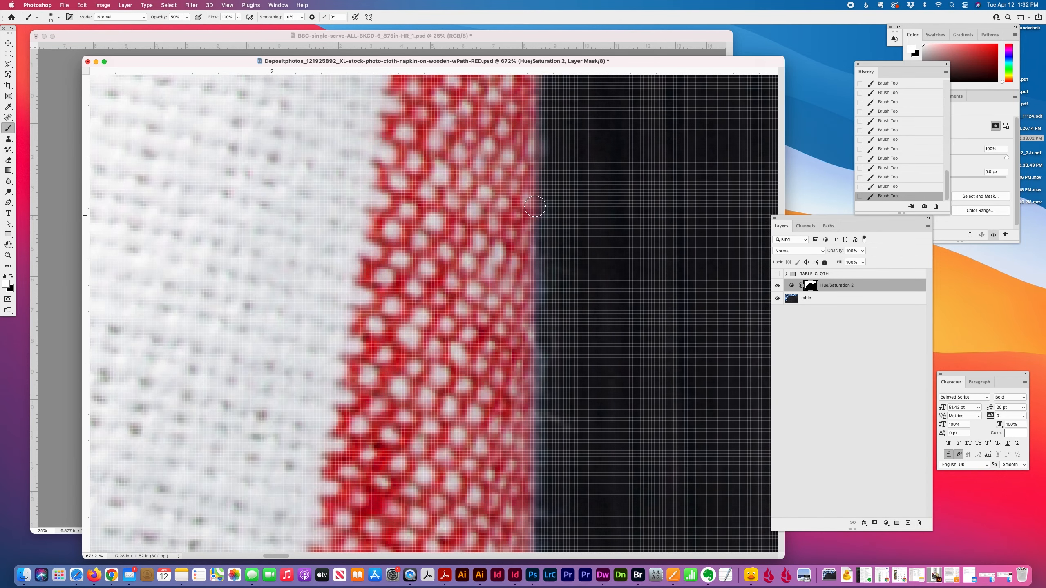
{"action": "left_click_drag", "start_coordinate": [529, 277], "coordinate": [535, 439]}
{"action": "scroll", "coordinate": [541, 402], "scroll_direction": "down", "scroll_amount": 3}
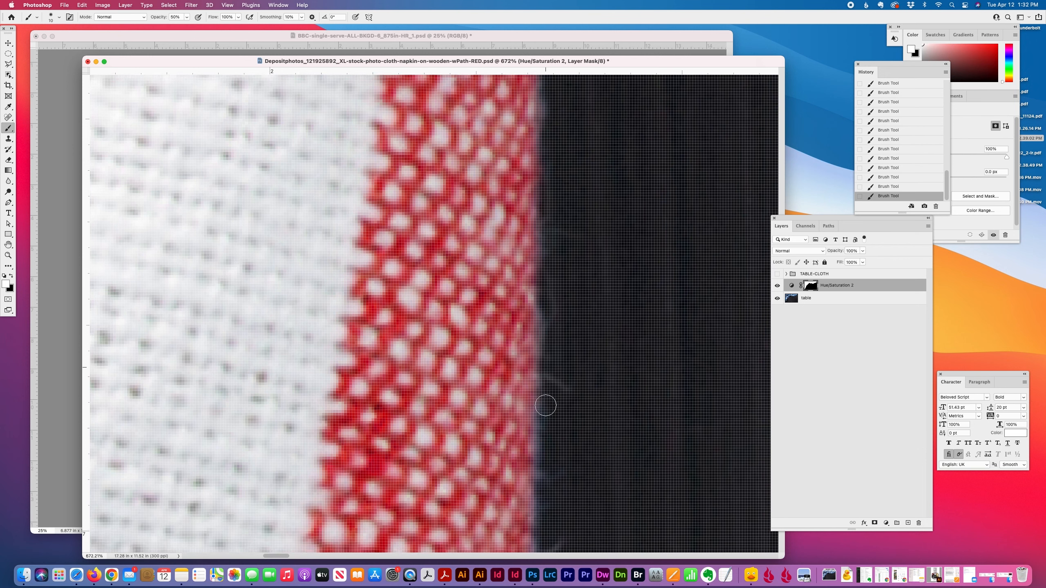
{"action": "left_click_drag", "start_coordinate": [533, 291], "coordinate": [539, 470]}
{"action": "scroll", "coordinate": [550, 427], "scroll_direction": "down", "scroll_amount": 5}
{"action": "scroll", "coordinate": [550, 427], "scroll_direction": "down", "scroll_amount": 1}
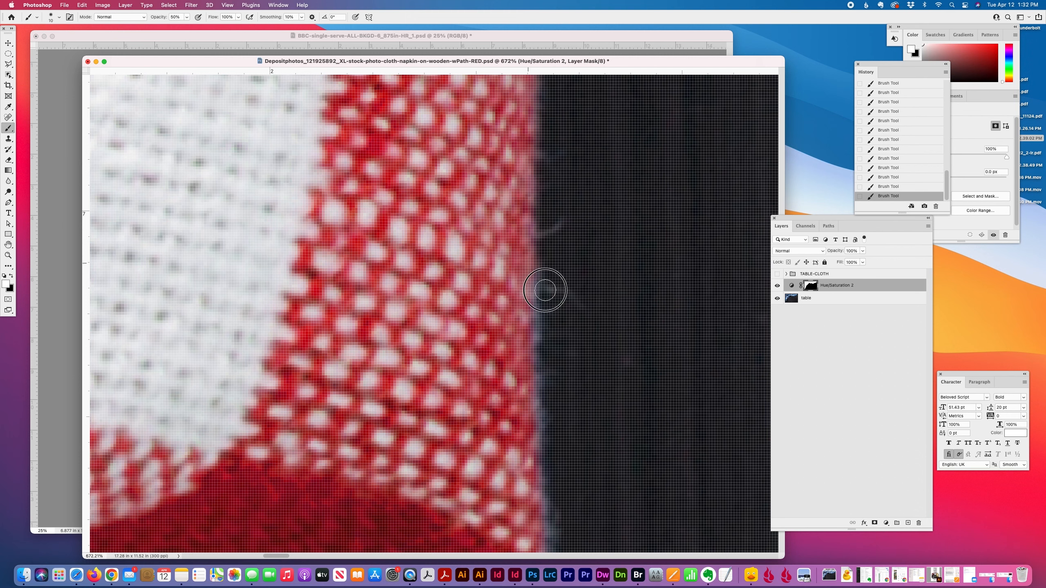
Step: Paint the layer mask from the dotted stripe's vertical edge down the solid red square's curved edge toward the 8-inch mark
{"action": "mouse_move", "coordinate": [532, 294]}
{"action": "left_mouse_down"}
{"action": "mouse_move", "coordinate": [528, 340]}
{"action": "mouse_move", "coordinate": [541, 349]}
{"action": "mouse_move", "coordinate": [536, 305]}
{"action": "mouse_move", "coordinate": [529, 345]}
{"action": "mouse_move", "coordinate": [530, 298]}
{"action": "mouse_move", "coordinate": [536, 490]}
{"action": "left_mouse_up"}
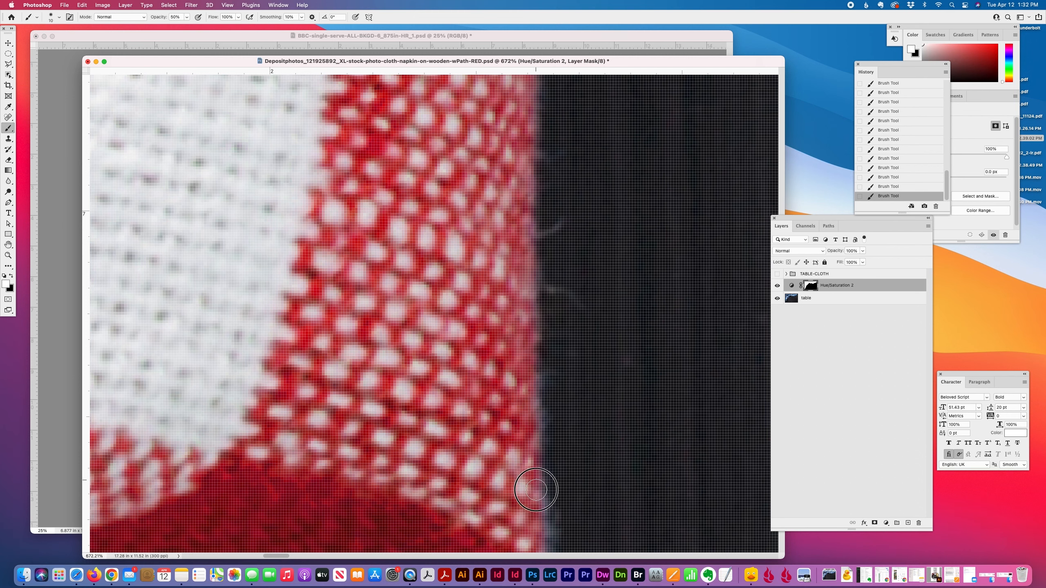
{"action": "scroll", "coordinate": [554, 504], "scroll_direction": "down", "scroll_amount": 7}
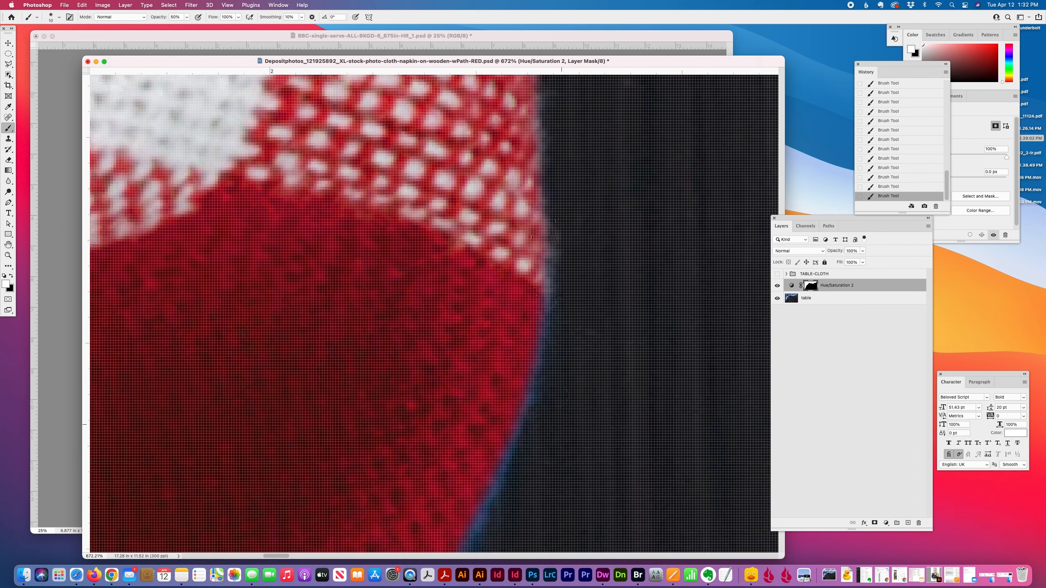
{"action": "mouse_move", "coordinate": [549, 257]}
{"action": "left_mouse_down"}
{"action": "mouse_move", "coordinate": [537, 356]}
{"action": "mouse_move", "coordinate": [484, 506]}
{"action": "left_mouse_up"}
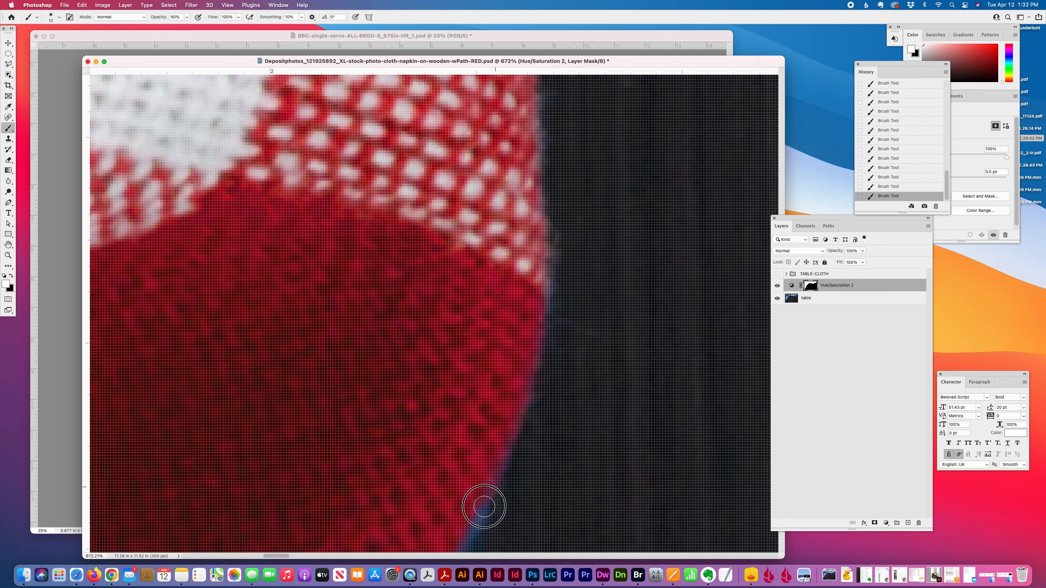
{"action": "scroll", "coordinate": [484, 496], "scroll_direction": "down", "scroll_amount": 6}
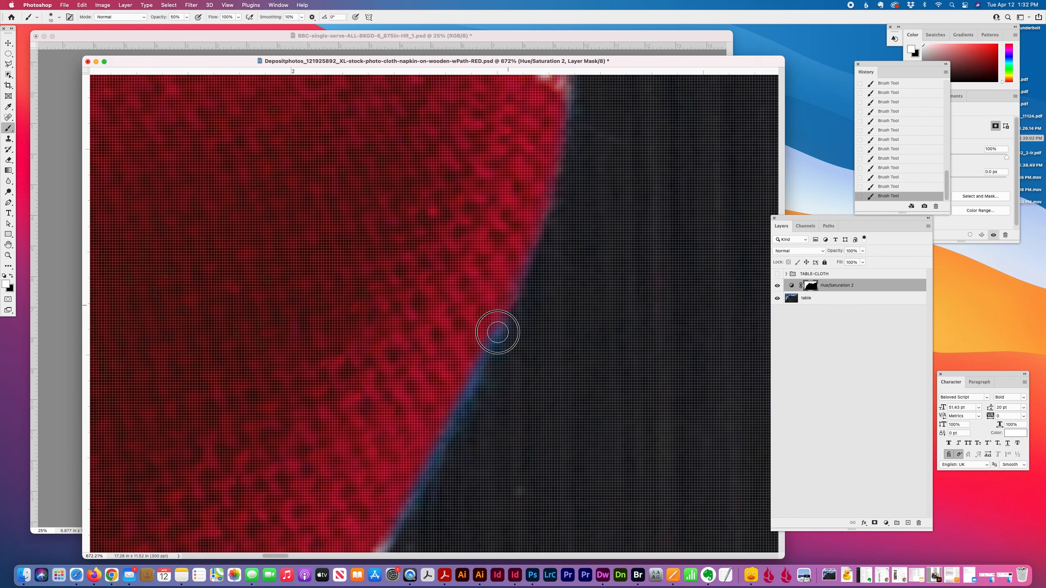
{"action": "left_click_drag", "start_coordinate": [498, 332], "coordinate": [382, 550]}
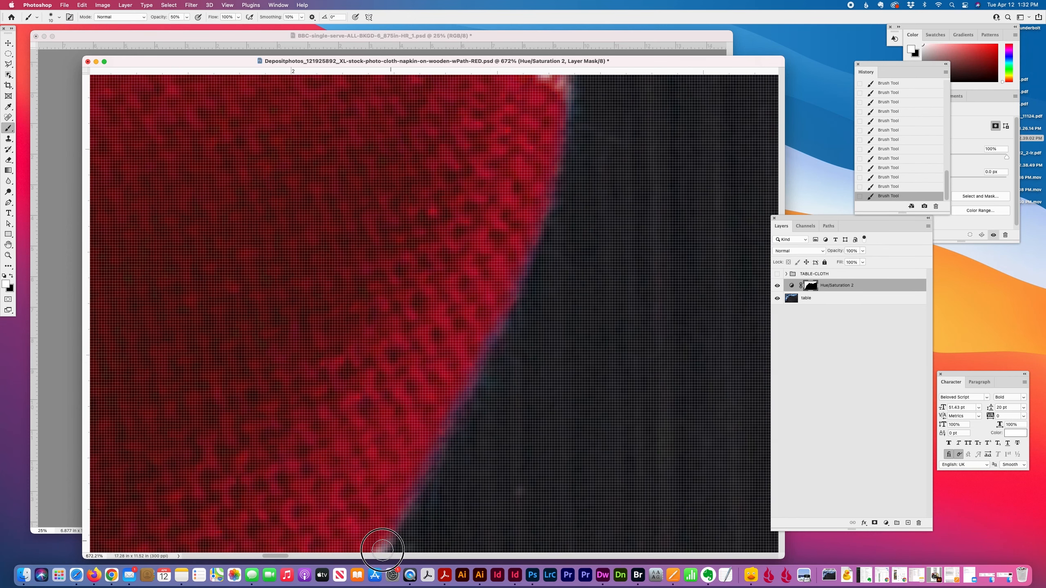
{"action": "scroll", "coordinate": [467, 425], "scroll_direction": "down", "scroll_amount": 5}
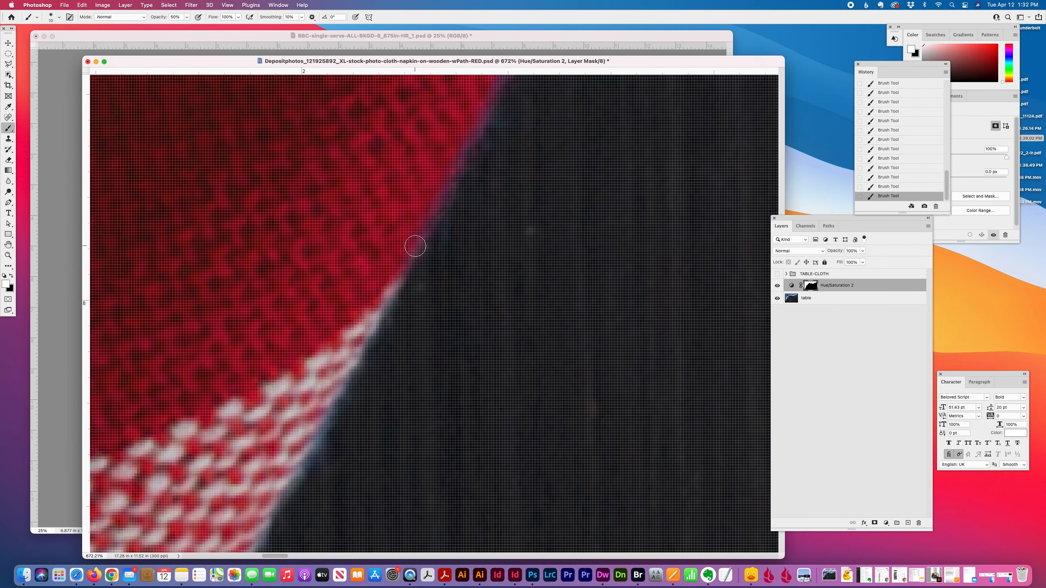
Step: Paint the layer mask along the dotted red stripe's diagonal edge at the 8-inch mark, down to the white square
{"action": "left_click_drag", "start_coordinate": [415, 246], "coordinate": [267, 521]}
{"action": "scroll", "coordinate": [291, 477], "scroll_direction": "down", "scroll_amount": 5}
{"action": "scroll", "coordinate": [292, 477], "scroll_direction": "left", "scroll_amount": 3}
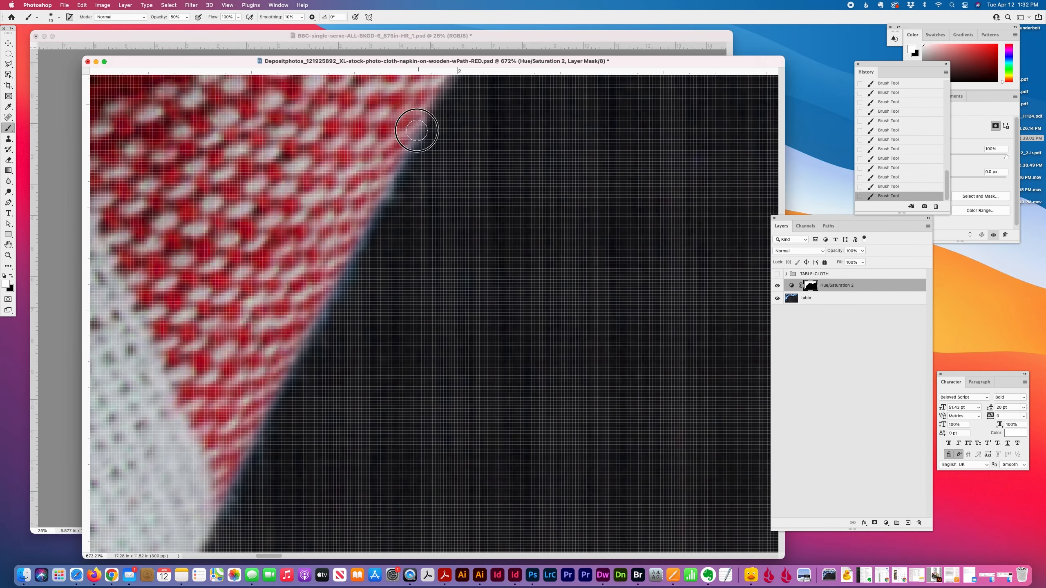
{"action": "left_click_drag", "start_coordinate": [417, 130], "coordinate": [197, 555]}
{"action": "scroll", "coordinate": [281, 466], "scroll_direction": "left", "scroll_amount": 5}
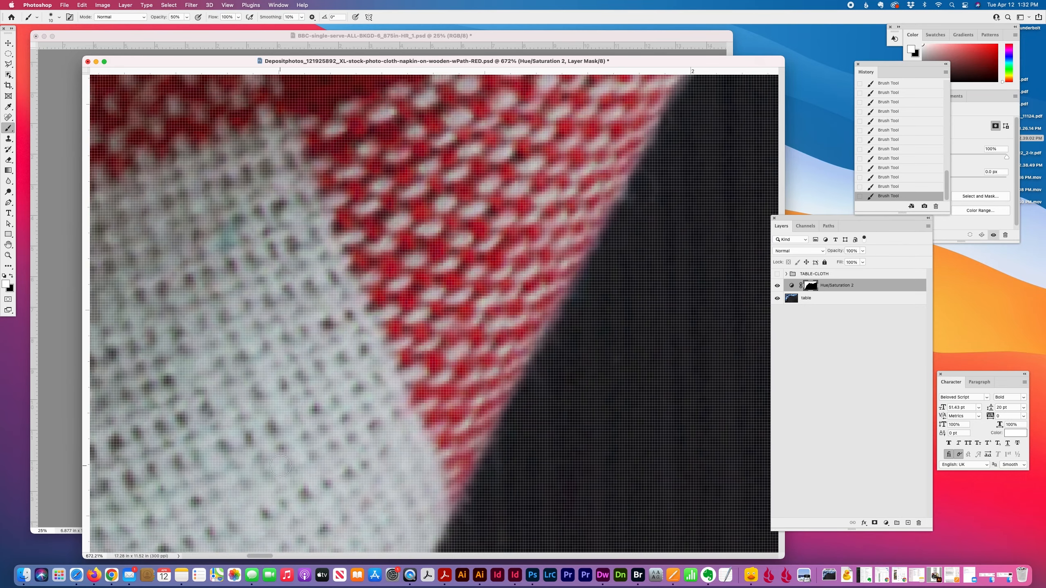
Step: Paint the layer mask along the white square's diagonal edge past the 9-inch mark to the tip of the next dotted red stripe
{"action": "scroll", "coordinate": [280, 466], "scroll_direction": "down", "scroll_amount": 5}
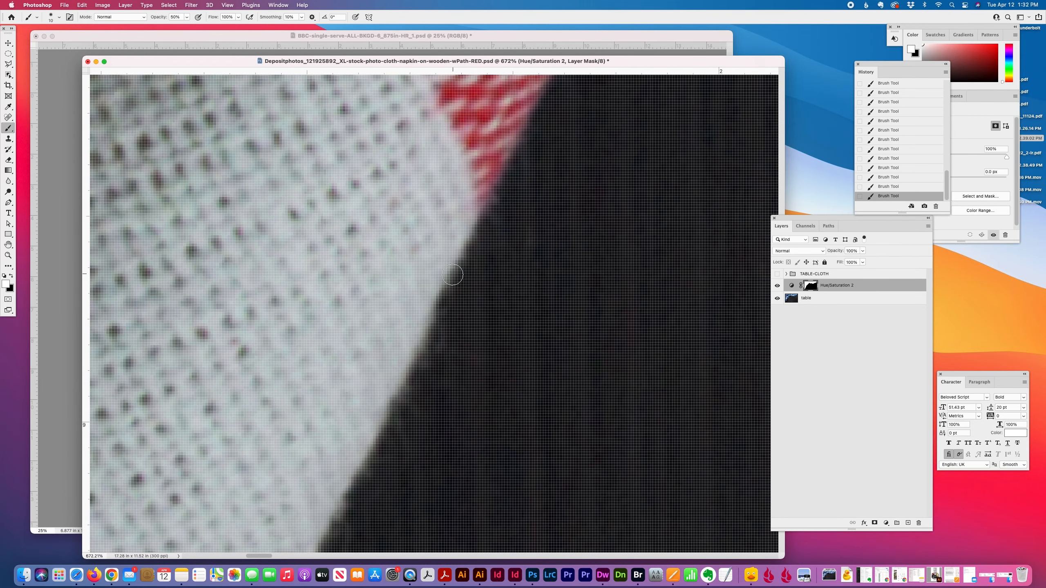
{"action": "mouse_move", "coordinate": [453, 275]}
{"action": "left_mouse_down"}
{"action": "mouse_move", "coordinate": [423, 364]}
{"action": "mouse_move", "coordinate": [340, 503]}
{"action": "left_mouse_up"}
{"action": "scroll", "coordinate": [374, 421], "scroll_direction": "down", "scroll_amount": 5}
{"action": "scroll", "coordinate": [375, 423], "scroll_direction": "left", "scroll_amount": 1}
{"action": "left_click_drag", "start_coordinate": [308, 385], "coordinate": [291, 438]}
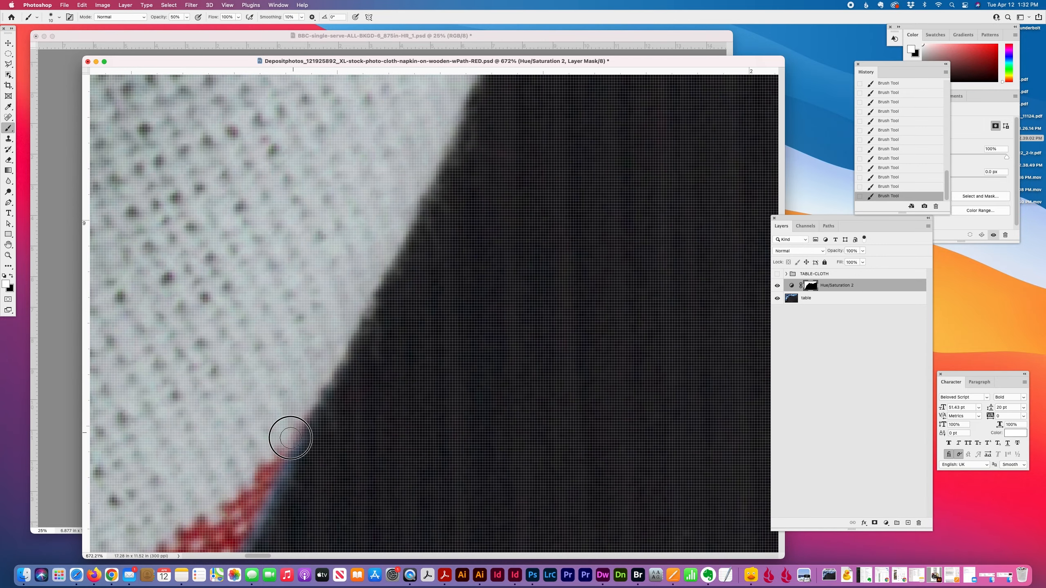
{"action": "scroll", "coordinate": [248, 518], "scroll_direction": "down", "scroll_amount": 12}
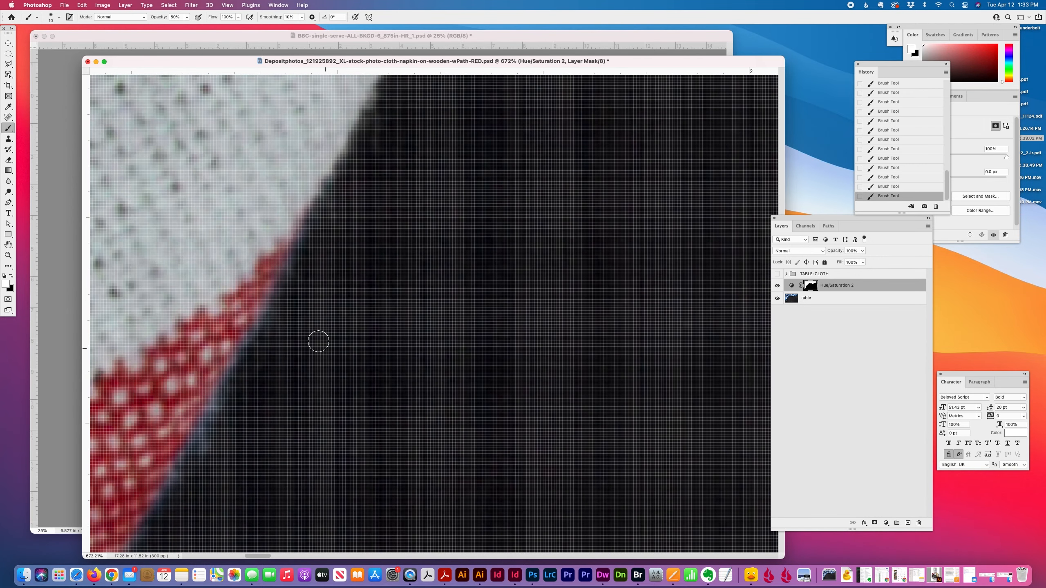
Step: Paint the layer mask over the blue fringe on the dotted stripe's diagonal edge, down toward the solid red corner square
{"action": "mouse_move", "coordinate": [271, 276]}
{"action": "left_mouse_down"}
{"action": "mouse_move", "coordinate": [204, 434]}
{"action": "mouse_move", "coordinate": [142, 520]}
{"action": "left_mouse_up"}
{"action": "scroll", "coordinate": [200, 491], "scroll_direction": "down", "scroll_amount": 6}
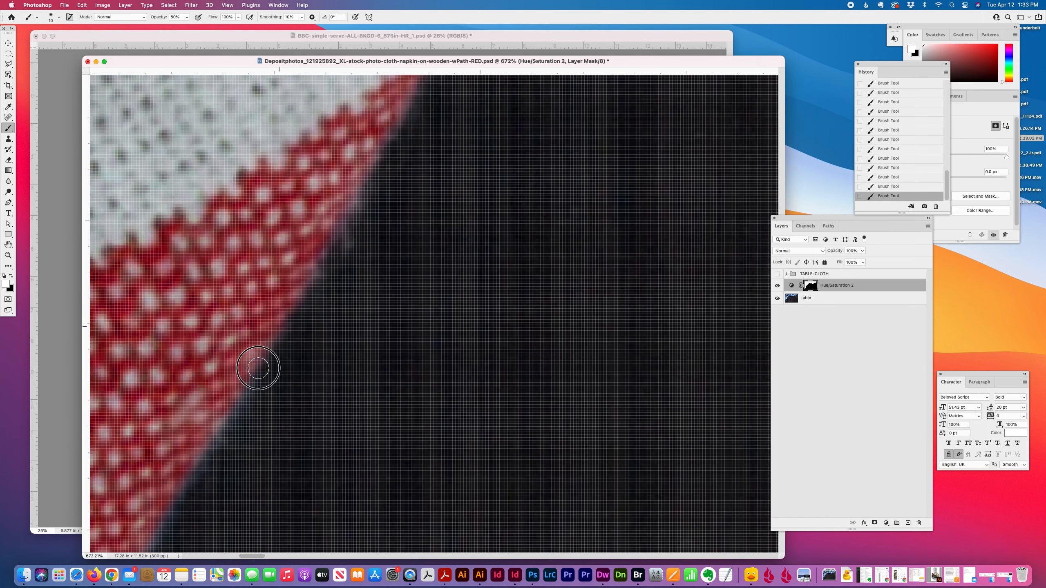
{"action": "left_click_drag", "start_coordinate": [258, 368], "coordinate": [151, 543]}
{"action": "scroll", "coordinate": [278, 454], "scroll_direction": "down", "scroll_amount": 6}
{"action": "scroll", "coordinate": [278, 453], "scroll_direction": "left", "scroll_amount": 4}
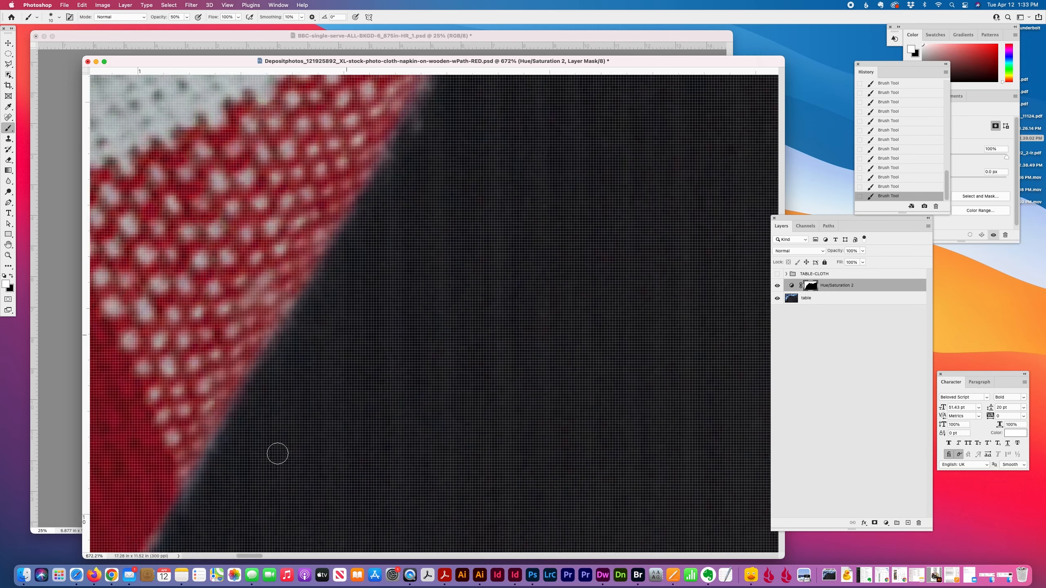
{"action": "scroll", "coordinate": [277, 453], "scroll_direction": "down", "scroll_amount": 5}
{"action": "scroll", "coordinate": [278, 451], "scroll_direction": "left", "scroll_amount": 8}
Step: Paint the layer mask down the outer edge of the stitched red corner square below the 10-inch mark
{"action": "left_click_drag", "start_coordinate": [349, 367], "coordinate": [240, 545]}
{"action": "scroll", "coordinate": [285, 433], "scroll_direction": "down", "scroll_amount": 6}
{"action": "scroll", "coordinate": [286, 433], "scroll_direction": "left", "scroll_amount": 3}
{"action": "scroll", "coordinate": [286, 433], "scroll_direction": "down", "scroll_amount": 8}
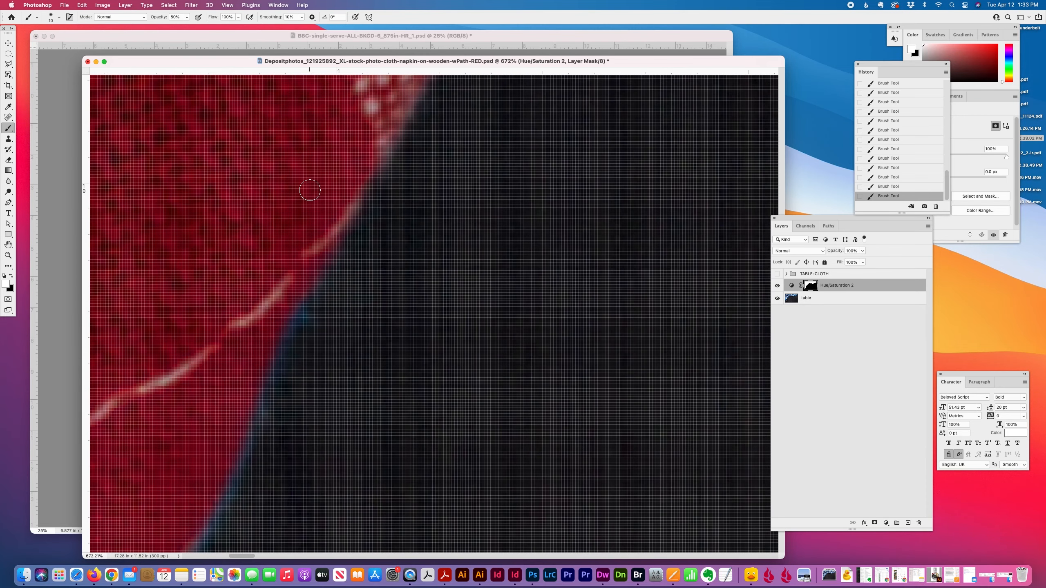
{"action": "mouse_move", "coordinate": [305, 292]}
{"action": "left_mouse_down"}
{"action": "mouse_move", "coordinate": [286, 351]}
{"action": "mouse_move", "coordinate": [309, 314]}
{"action": "mouse_move", "coordinate": [275, 330]}
{"action": "mouse_move", "coordinate": [250, 447]}
{"action": "mouse_move", "coordinate": [194, 548]}
{"action": "left_mouse_up"}
{"action": "scroll", "coordinate": [253, 454], "scroll_direction": "down", "scroll_amount": 10}
{"action": "scroll", "coordinate": [253, 454], "scroll_direction": "left", "scroll_amount": 5}
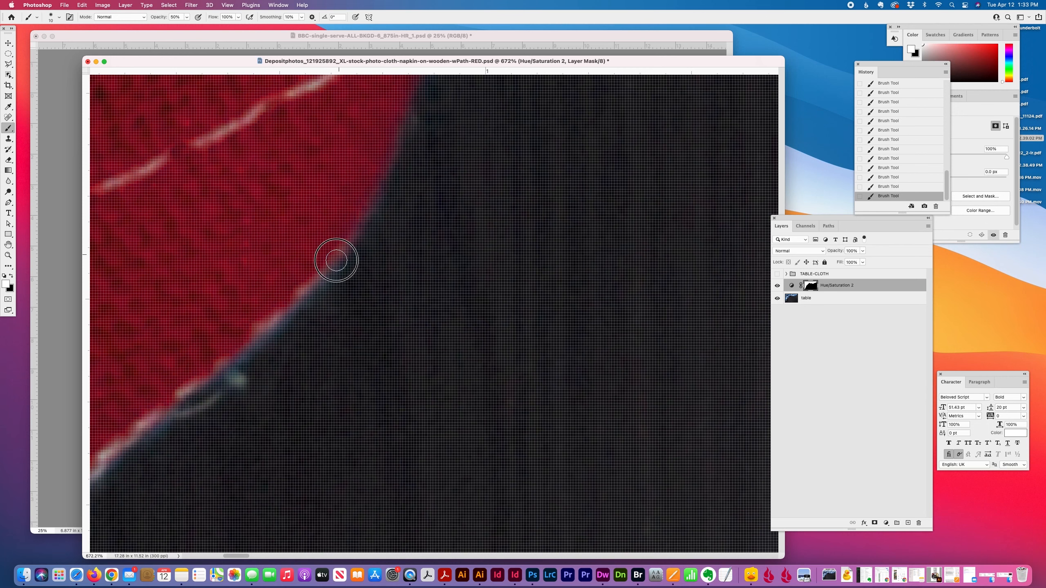
Step: Paint the layer mask along the red corner square's bottom hem, past the loose thread, to remove the blue fringe
{"action": "mouse_move", "coordinate": [336, 260]}
{"action": "left_mouse_down"}
{"action": "mouse_move", "coordinate": [220, 388]}
{"action": "mouse_move", "coordinate": [208, 383]}
{"action": "mouse_move", "coordinate": [161, 420]}
{"action": "left_mouse_up"}
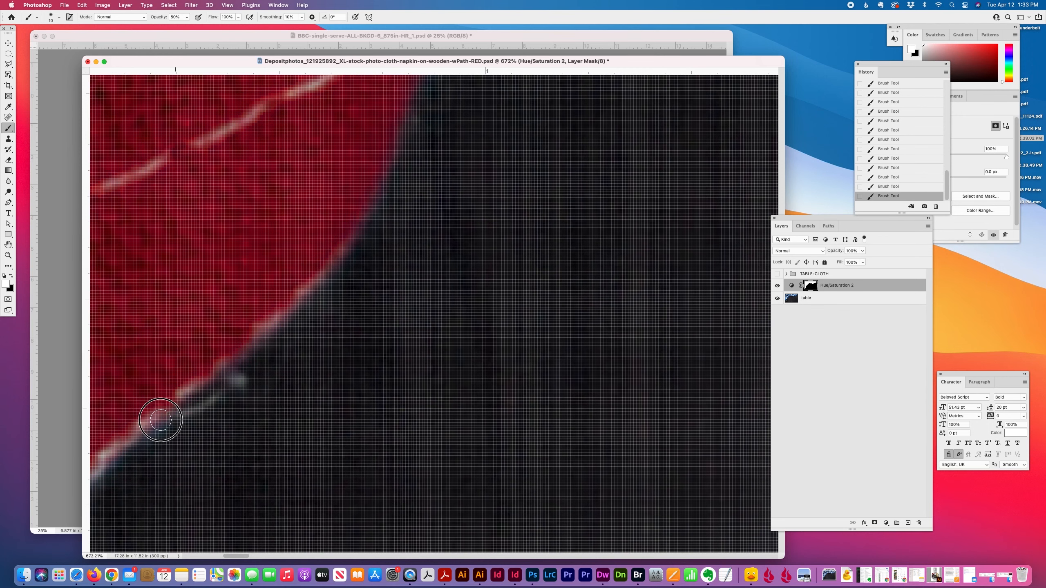
{"action": "scroll", "coordinate": [312, 367], "scroll_direction": "down", "scroll_amount": 4}
{"action": "scroll", "coordinate": [311, 367], "scroll_direction": "left", "scroll_amount": 6}
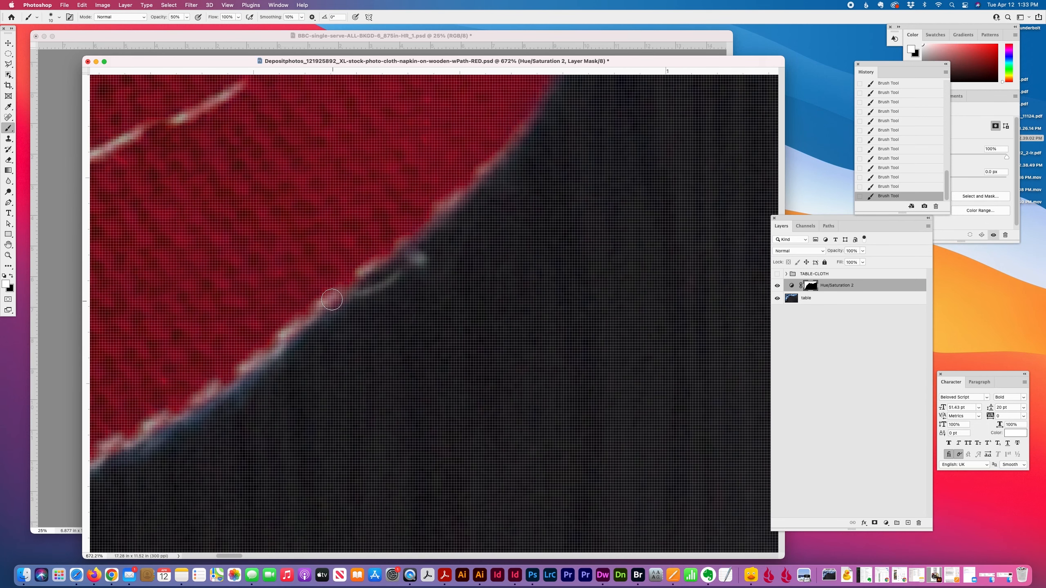
{"action": "left_click_drag", "start_coordinate": [323, 315], "coordinate": [182, 417]}
{"action": "scroll", "coordinate": [212, 388], "scroll_direction": "down", "scroll_amount": 2}
{"action": "scroll", "coordinate": [213, 388], "scroll_direction": "left", "scroll_amount": 1}
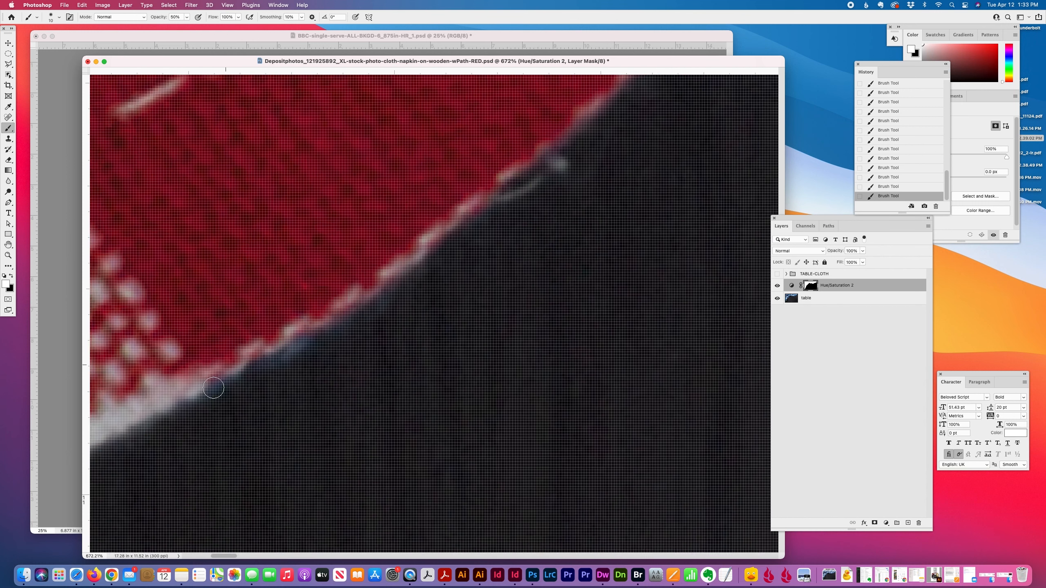
Step: Paint the layer mask along the rest of the bottom hem and its white band to the image's left border
{"action": "left_click_drag", "start_coordinate": [328, 293], "coordinate": [222, 353]}
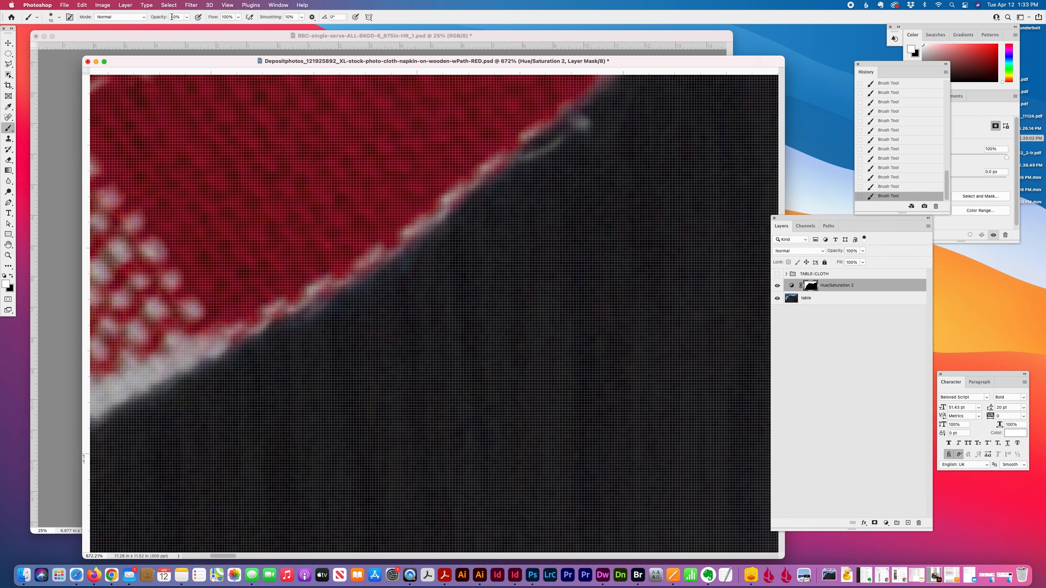
{"action": "scroll", "coordinate": [267, 170], "scroll_direction": "left", "scroll_amount": 5}
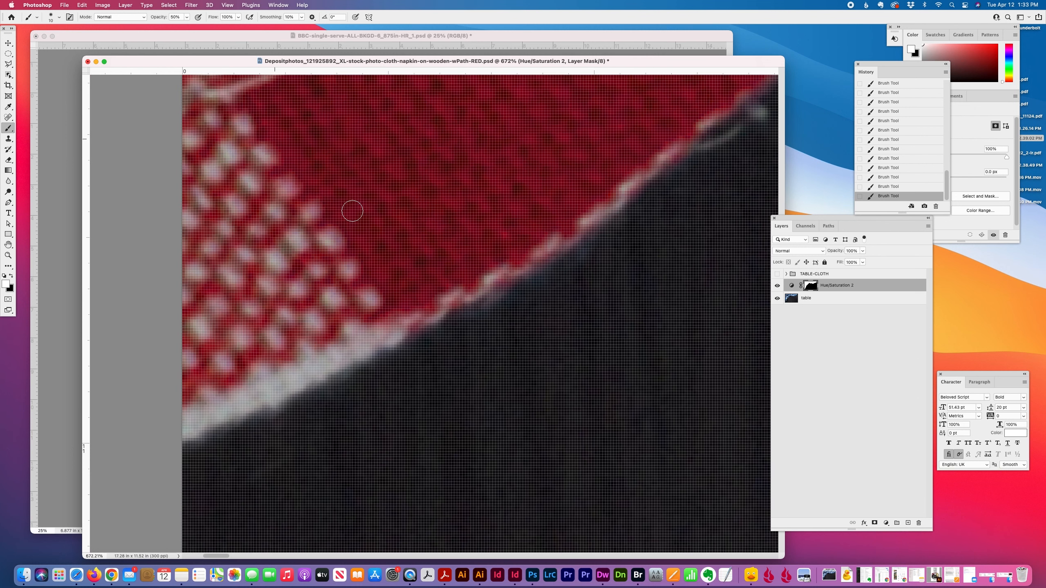
{"action": "mouse_move", "coordinate": [382, 348]}
{"action": "left_mouse_down"}
{"action": "mouse_move", "coordinate": [301, 400]}
{"action": "mouse_move", "coordinate": [188, 446]}
{"action": "left_mouse_up"}
Step: Inspect the painted cloth edge from the bottom hem back up to the white square, and fit the whole image on screen
{"action": "scroll", "coordinate": [287, 400], "scroll_direction": "left", "scroll_amount": 10}
{"action": "scroll", "coordinate": [287, 401], "scroll_direction": "right", "scroll_amount": 8}
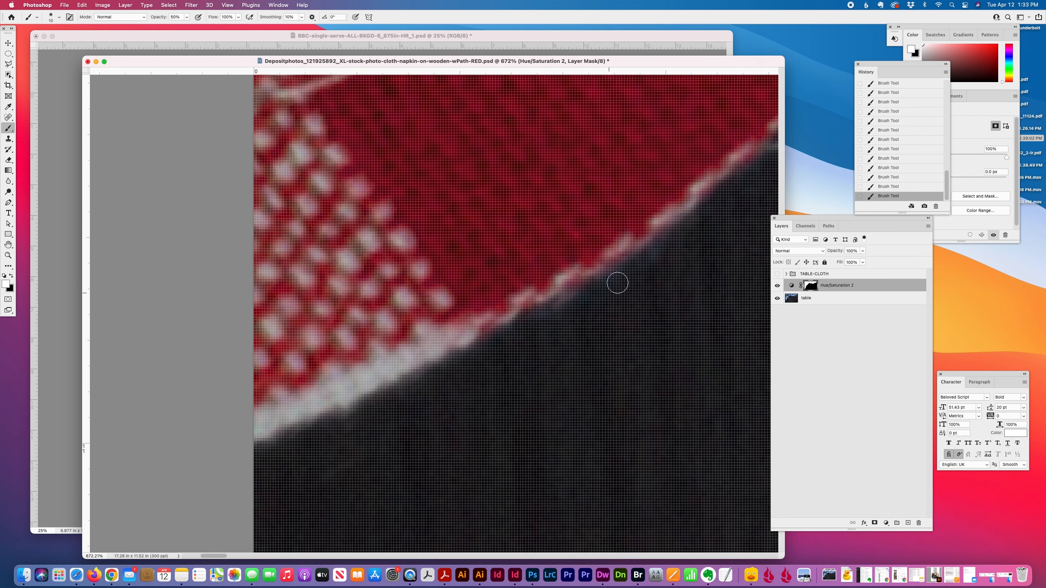
{"action": "scroll", "coordinate": [659, 167], "scroll_direction": "right", "scroll_amount": 7}
{"action": "scroll", "coordinate": [659, 167], "scroll_direction": "left", "scroll_amount": 5}
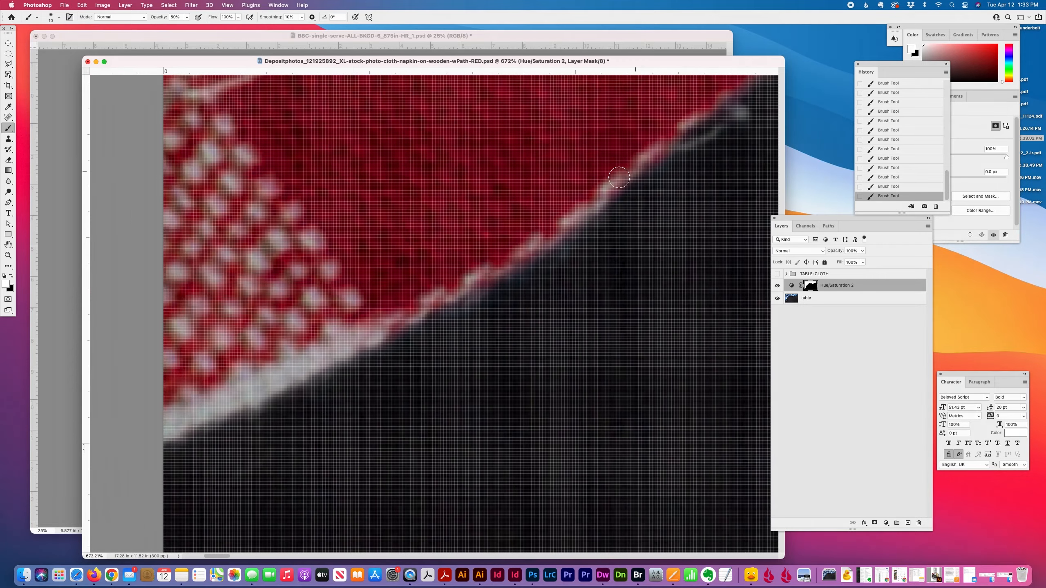
{"action": "scroll", "coordinate": [641, 138], "scroll_direction": "right", "scroll_amount": 3}
{"action": "scroll", "coordinate": [641, 138], "scroll_direction": "up", "scroll_amount": 2}
{"action": "scroll", "coordinate": [641, 138], "scroll_direction": "up", "scroll_amount": 10}
{"action": "scroll", "coordinate": [641, 138], "scroll_direction": "right", "scroll_amount": 3}
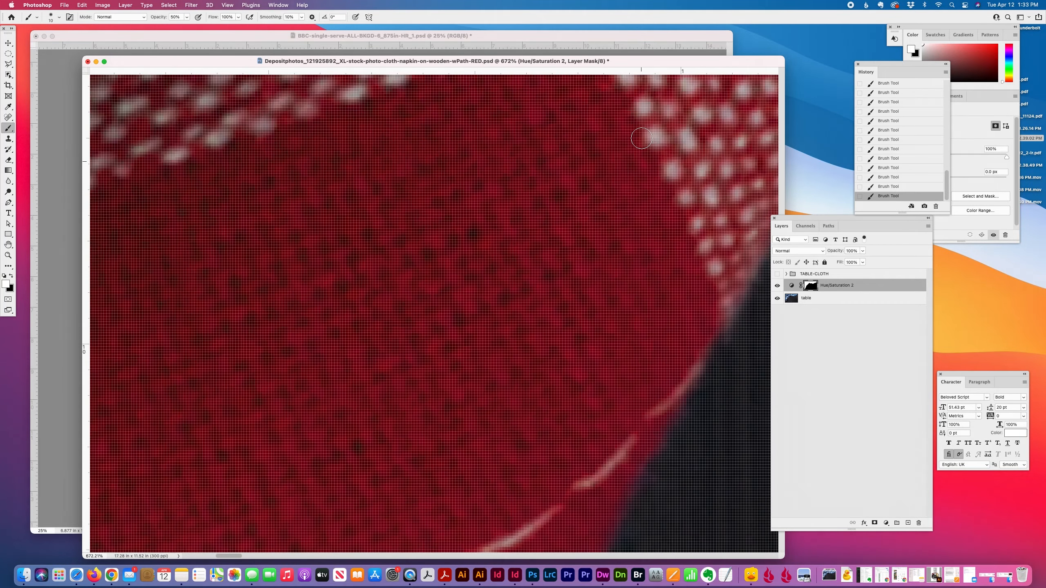
{"action": "scroll", "coordinate": [641, 138], "scroll_direction": "up", "scroll_amount": 2}
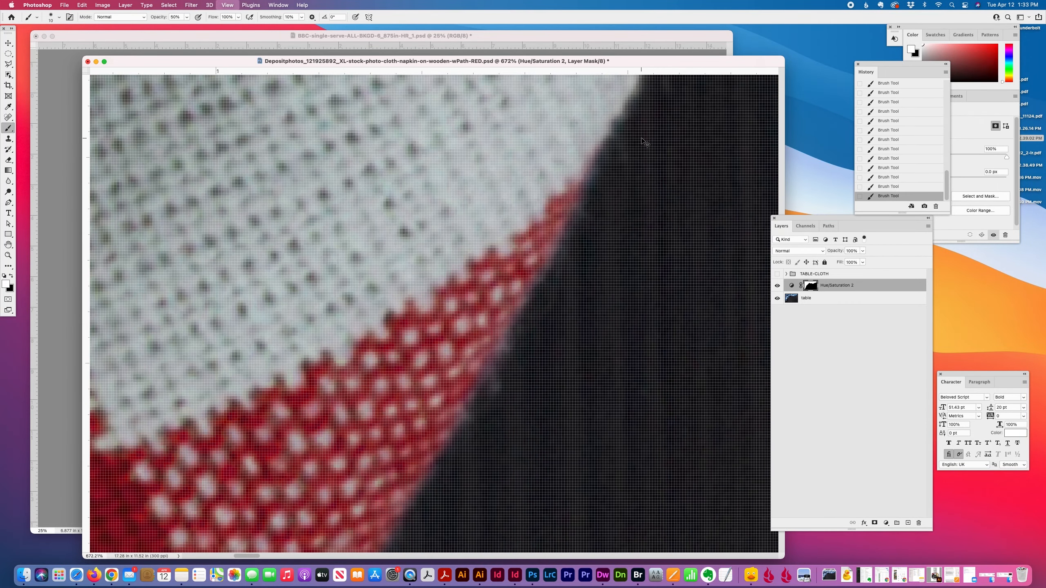
{"action": "key", "text": "super+0"}
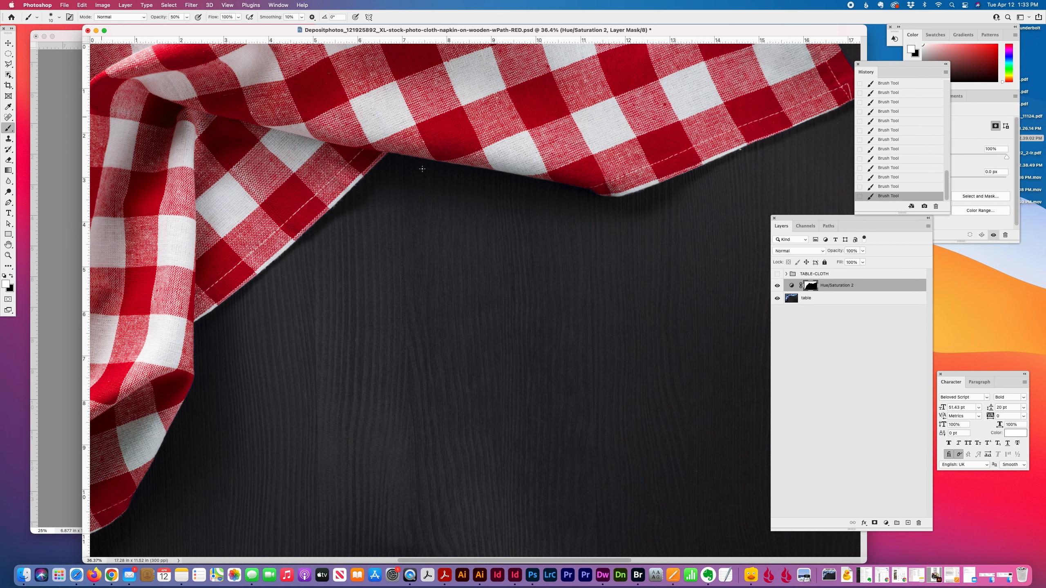
Step: Switch to the Move tool and bring up the available adjustment types, moving the history list out of their way
{"action": "left_click", "coordinate": [12, 42]}
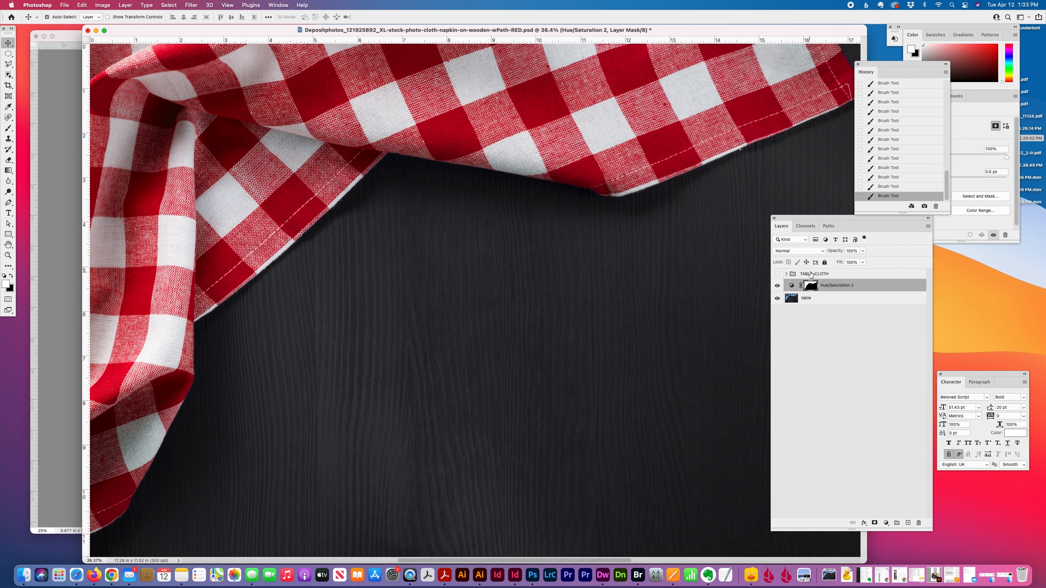
{"action": "left_click_drag", "start_coordinate": [918, 64], "coordinate": [870, 60]}
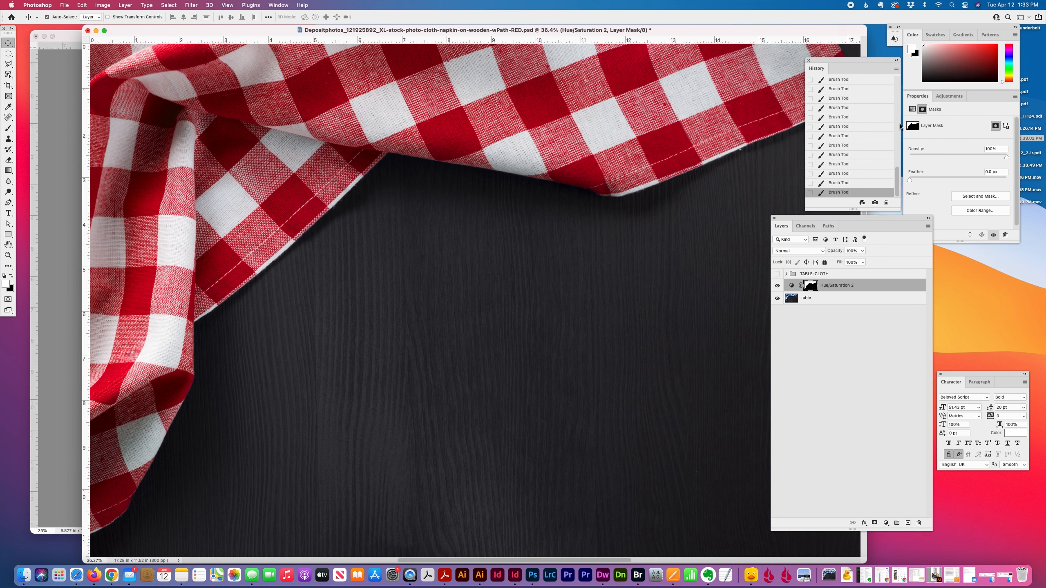
{"action": "left_click", "coordinate": [948, 97]}
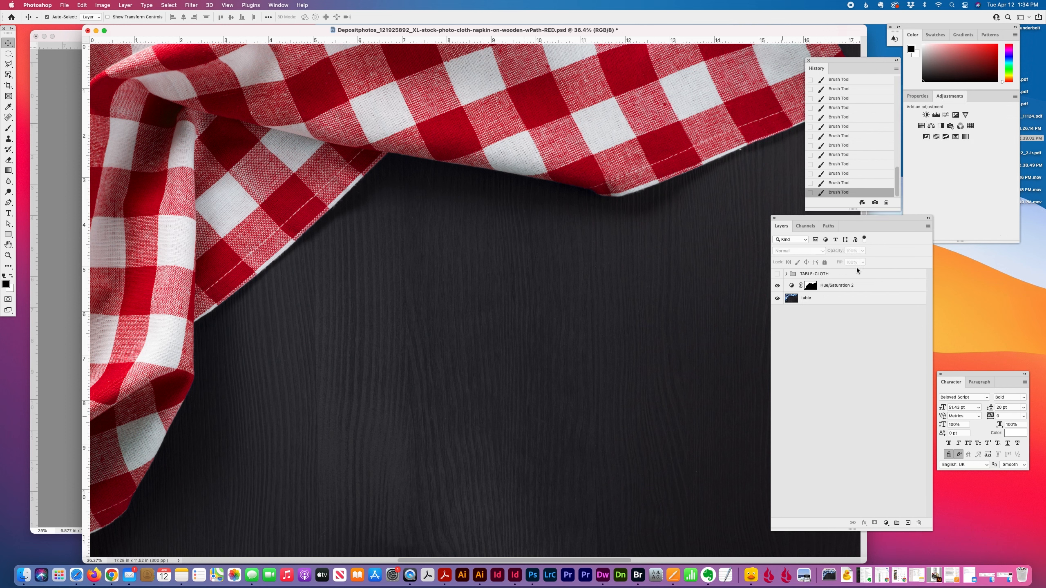